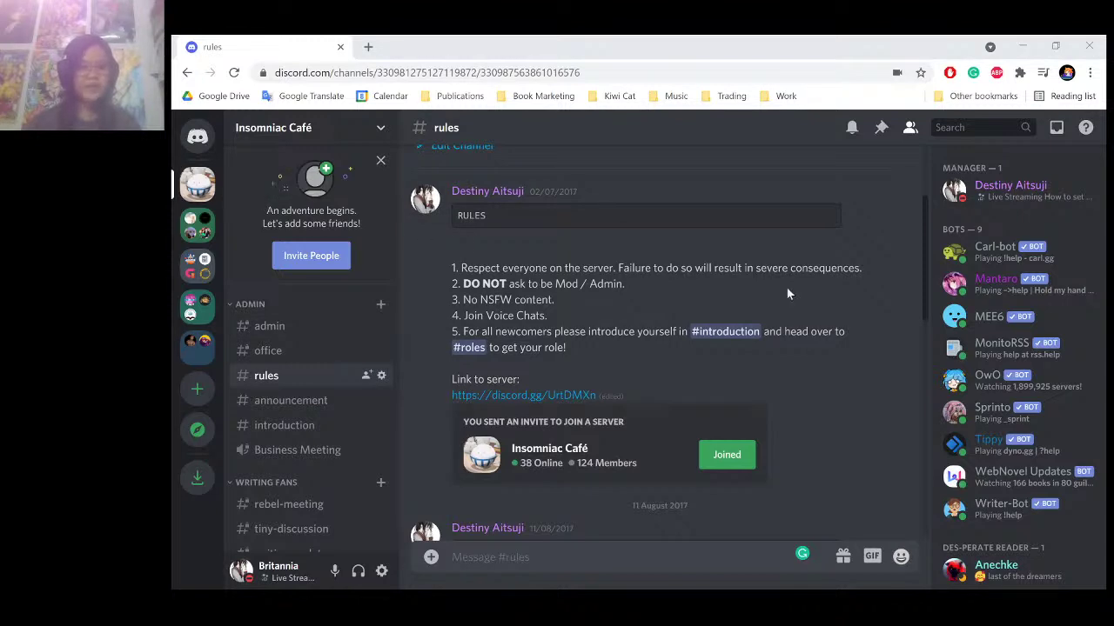
scroll(695, 310, up, 3)
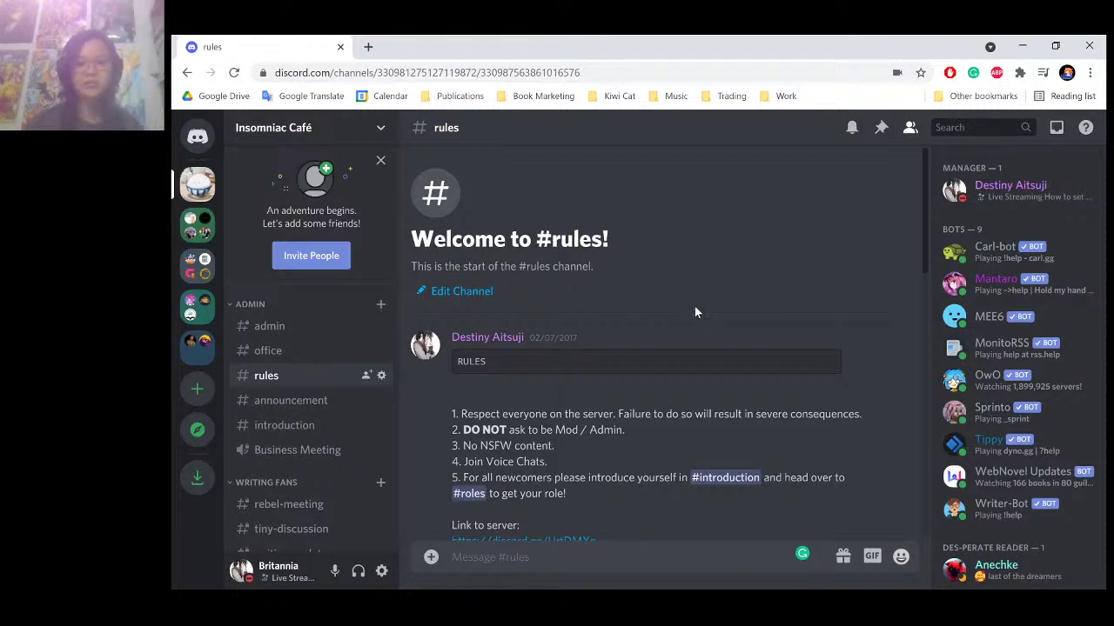
scroll(695, 312, down, 3)
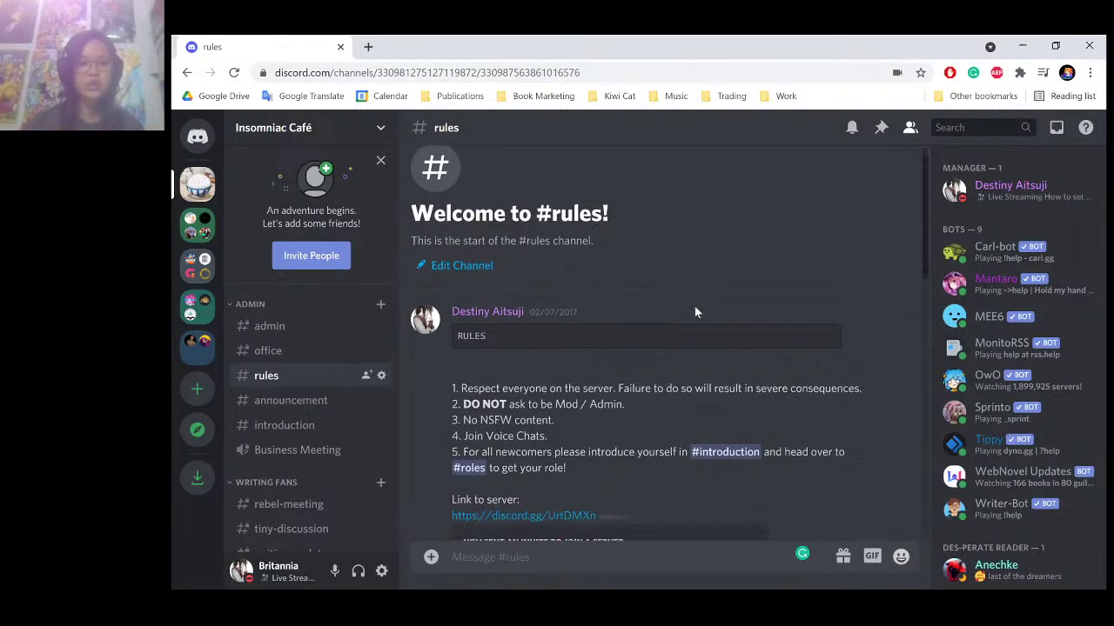
scroll(696, 311, down, 15)
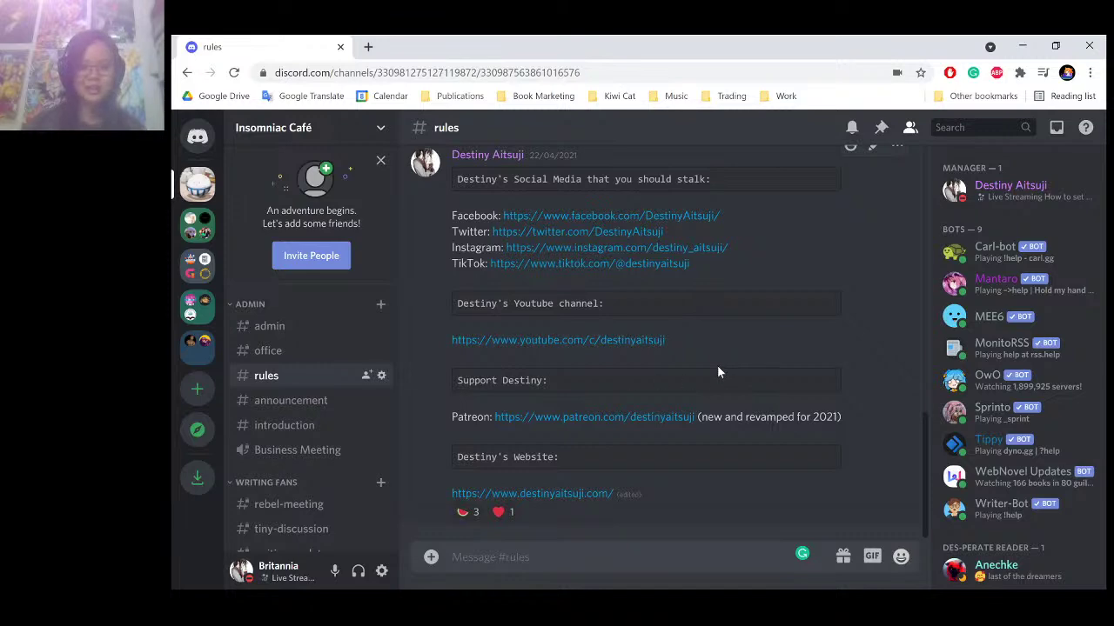
scroll(651, 413, up, 15)
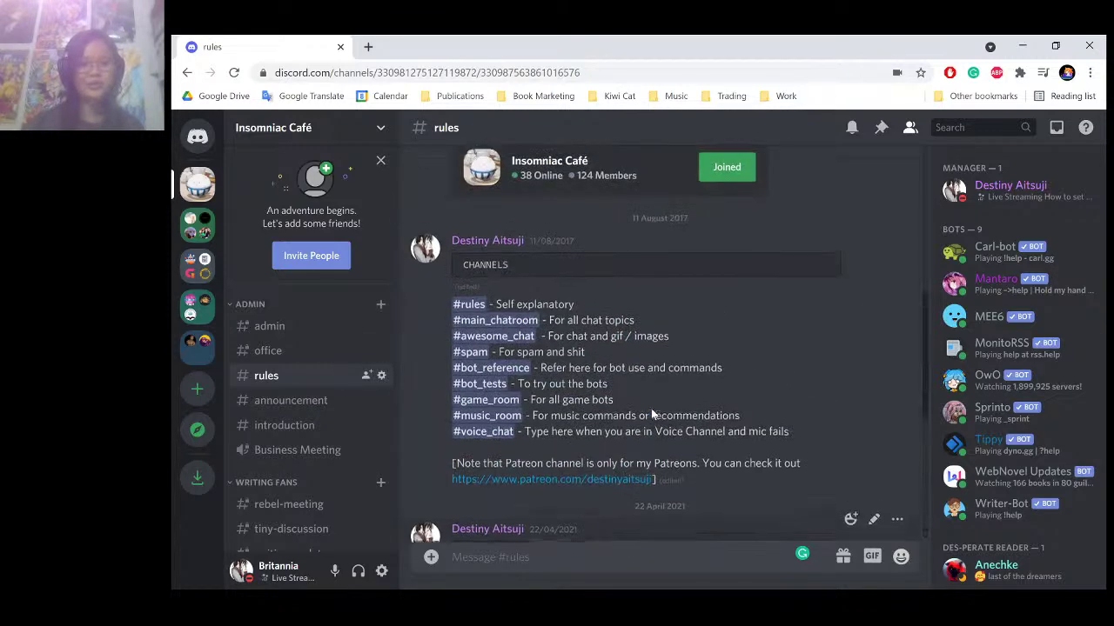
click(1033, 477)
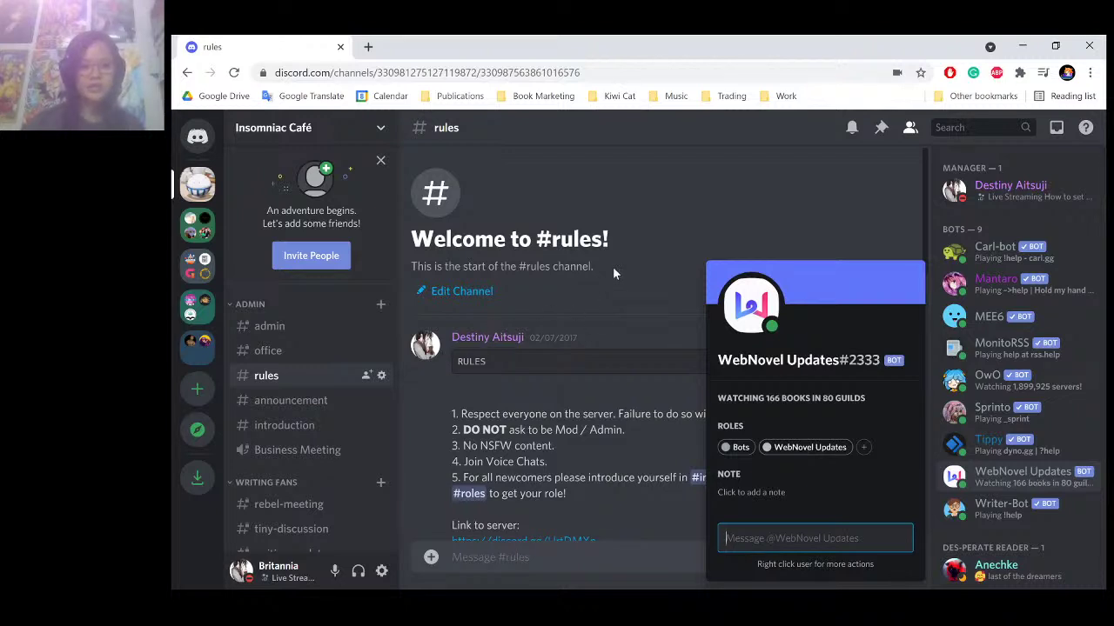
click(638, 246)
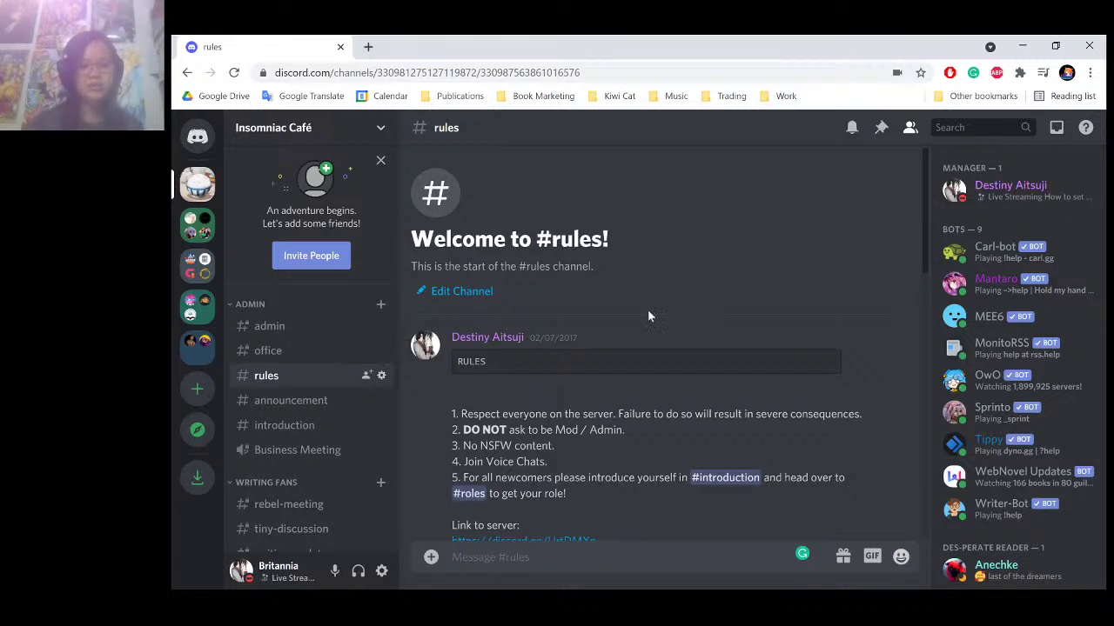
click(382, 377)
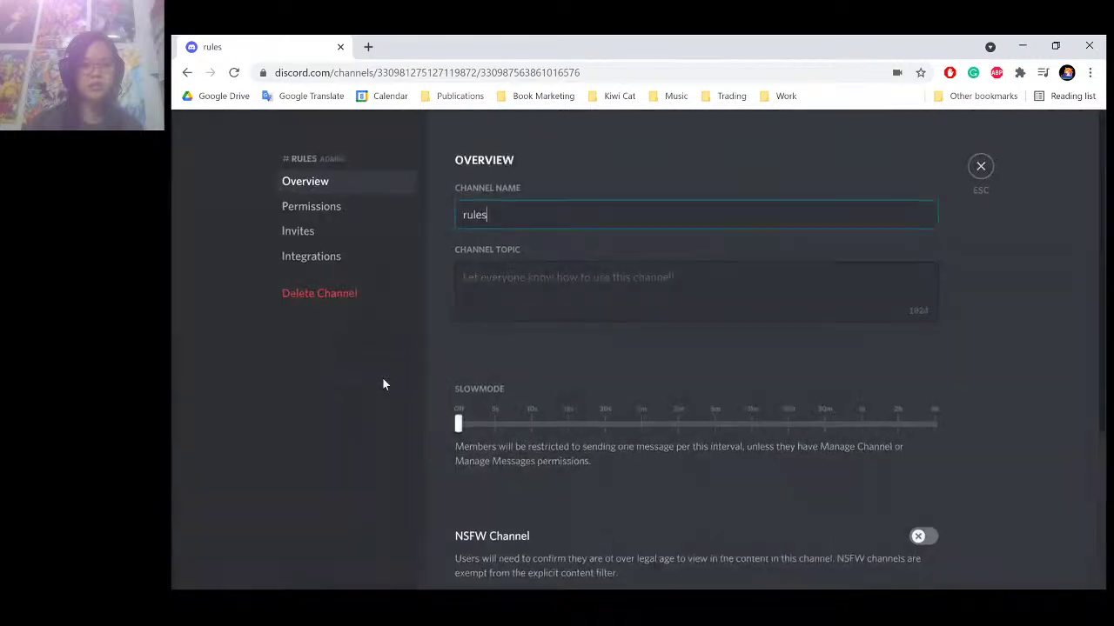
click(342, 214)
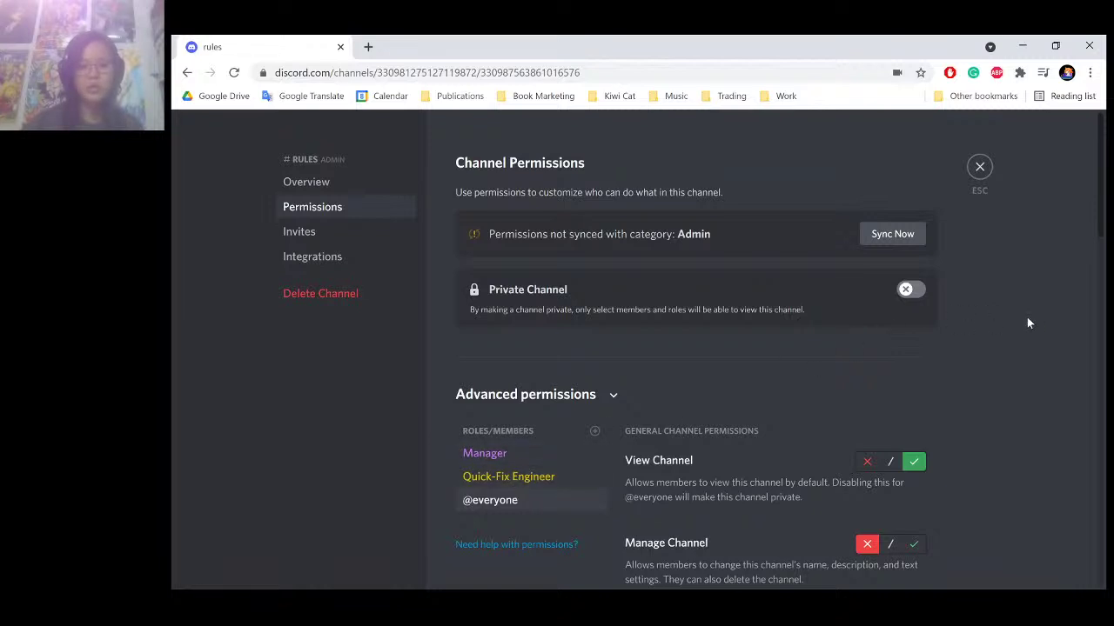
scroll(1024, 320, down, 3)
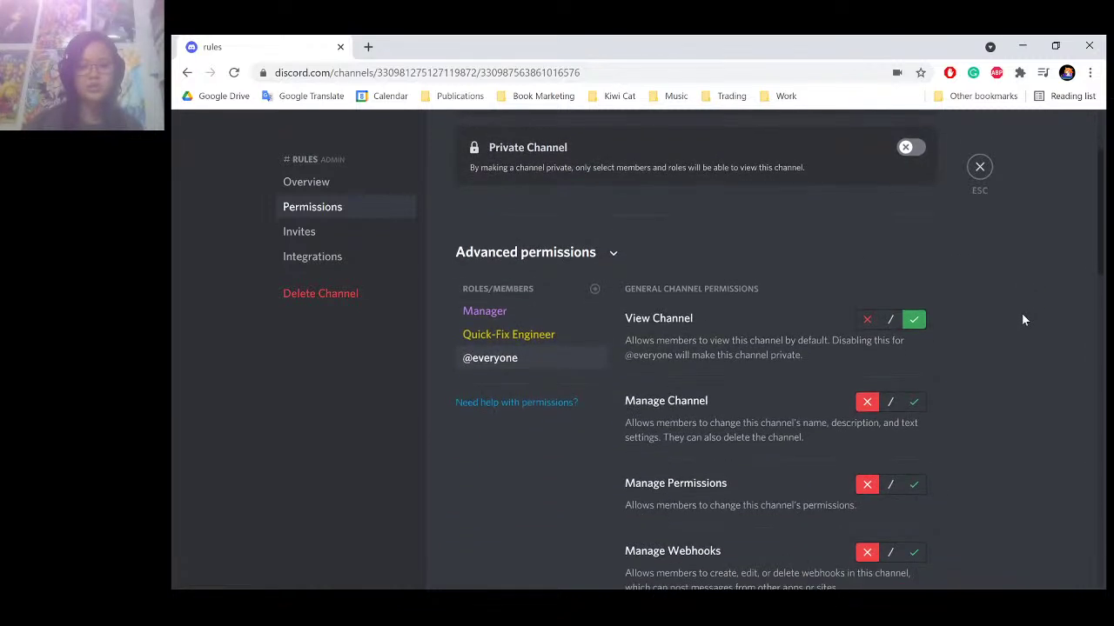
click(869, 319)
scroll(1037, 320, down, 5)
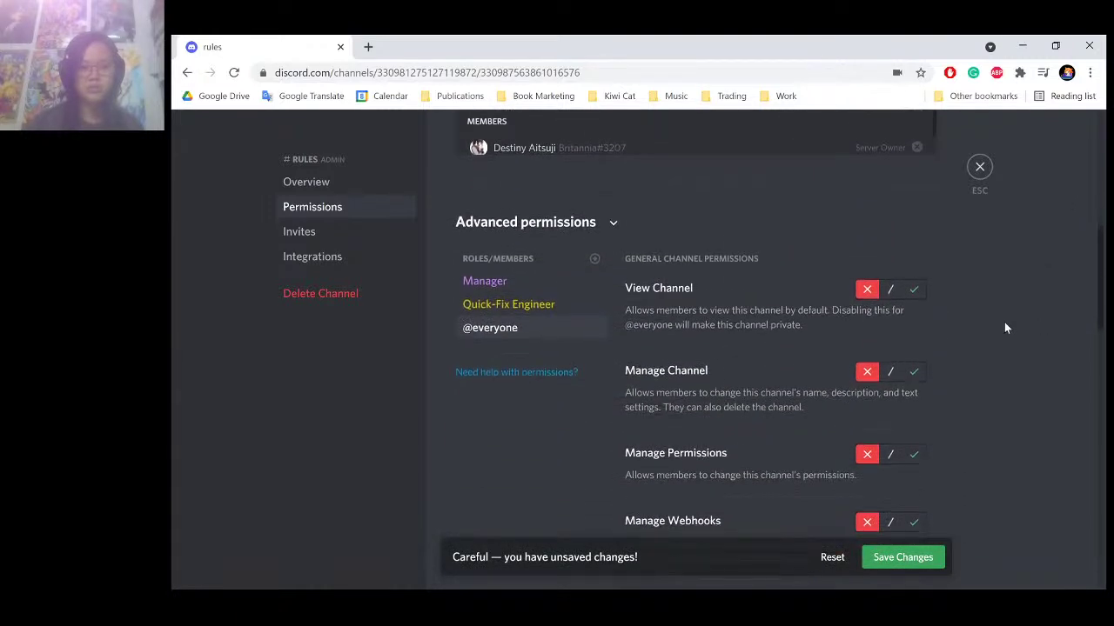
click(520, 285)
click(528, 304)
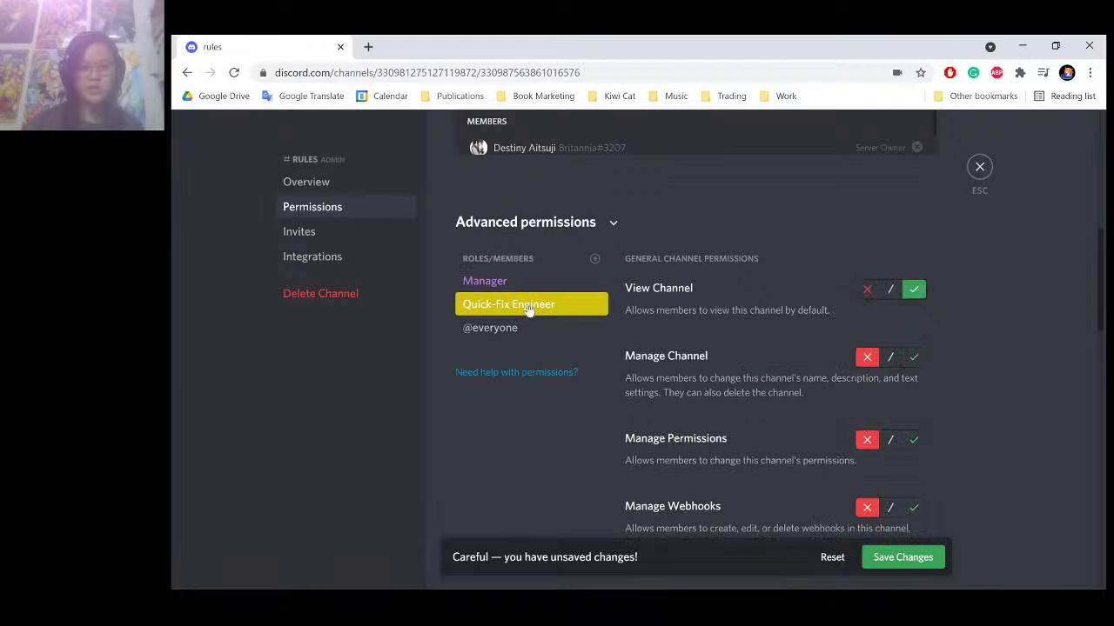
click(529, 329)
click(914, 557)
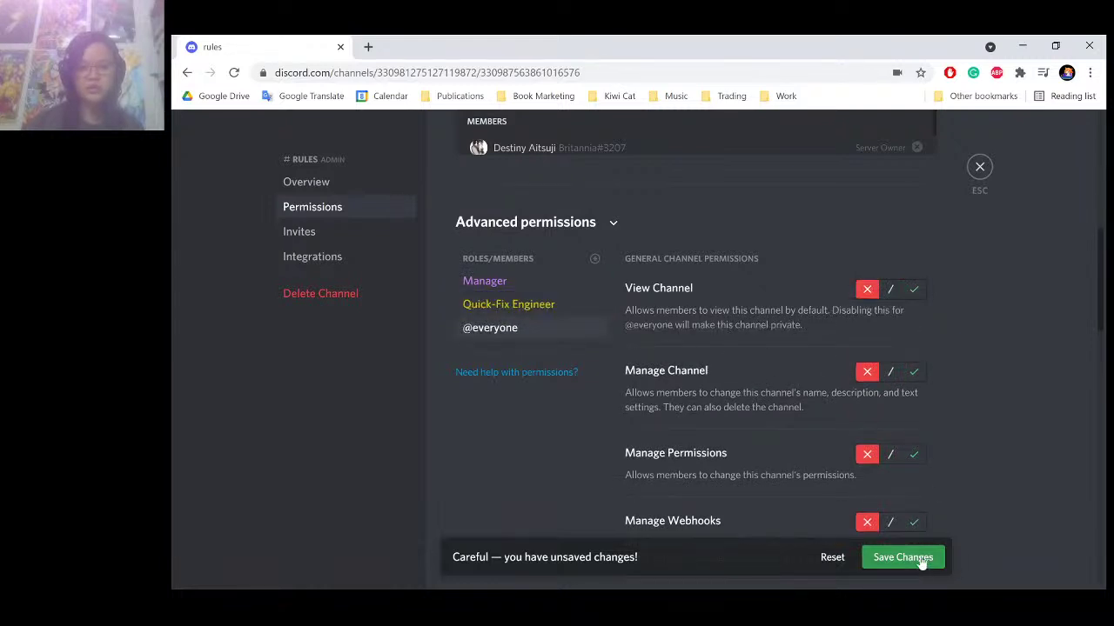
click(979, 171)
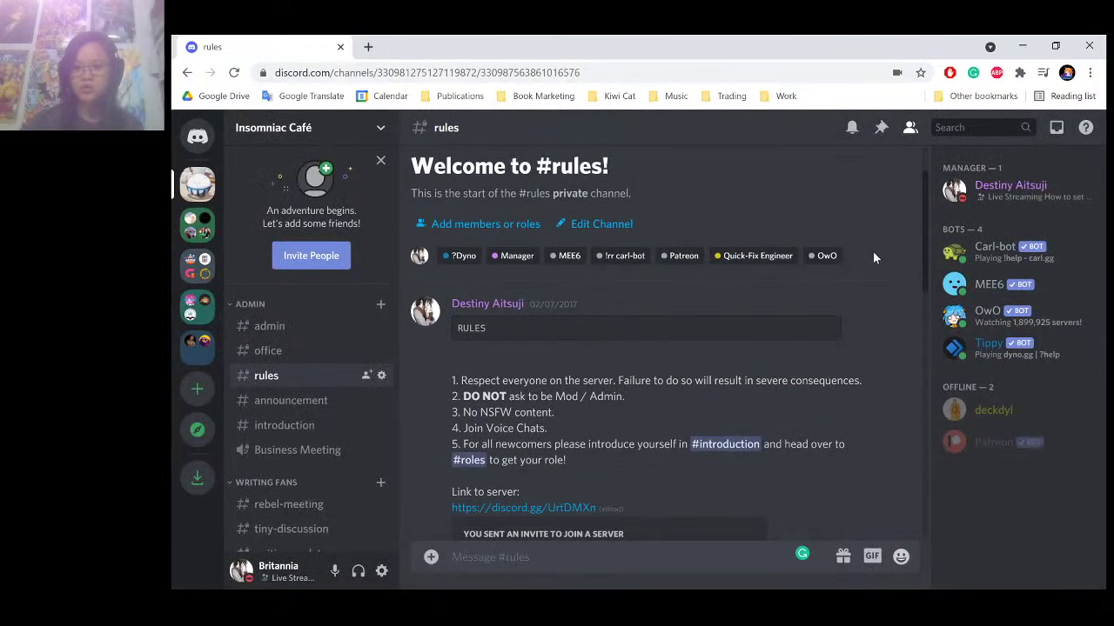
scroll(874, 257, down, 10)
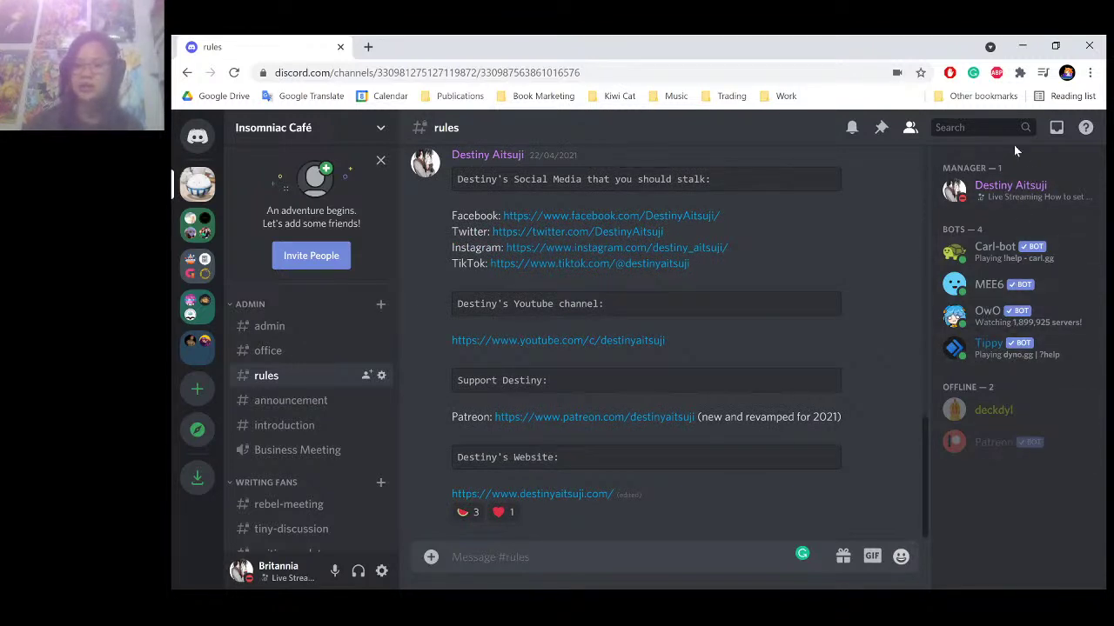
click(1028, 364)
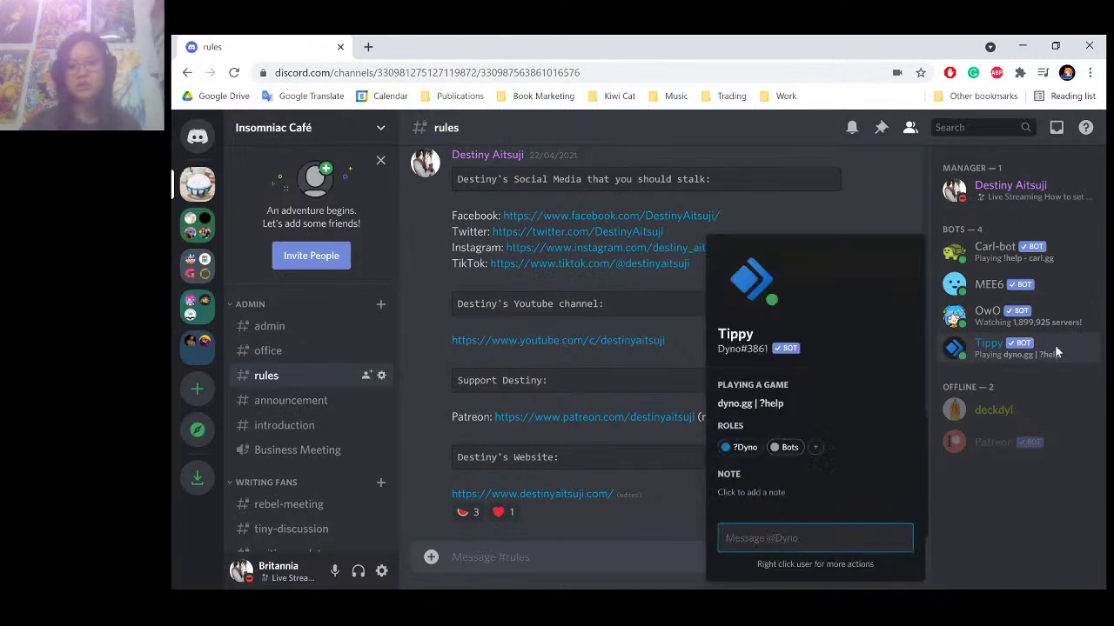
click(1054, 346)
click(1057, 414)
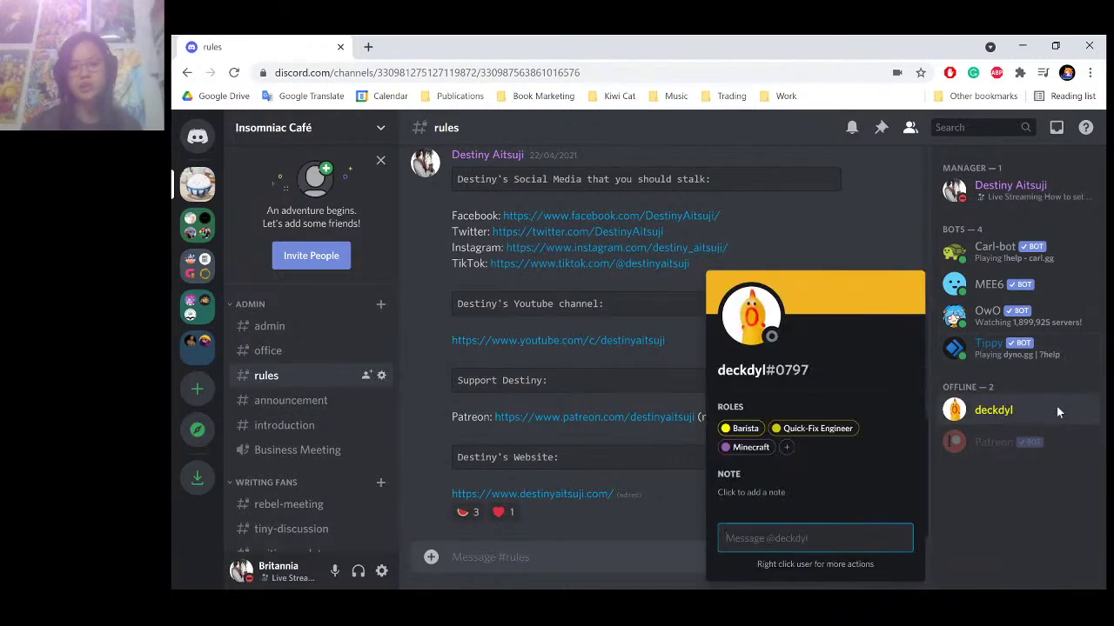
click(1056, 406)
Add the WebNovel Updates role to the #rules channel permissions.
click(381, 375)
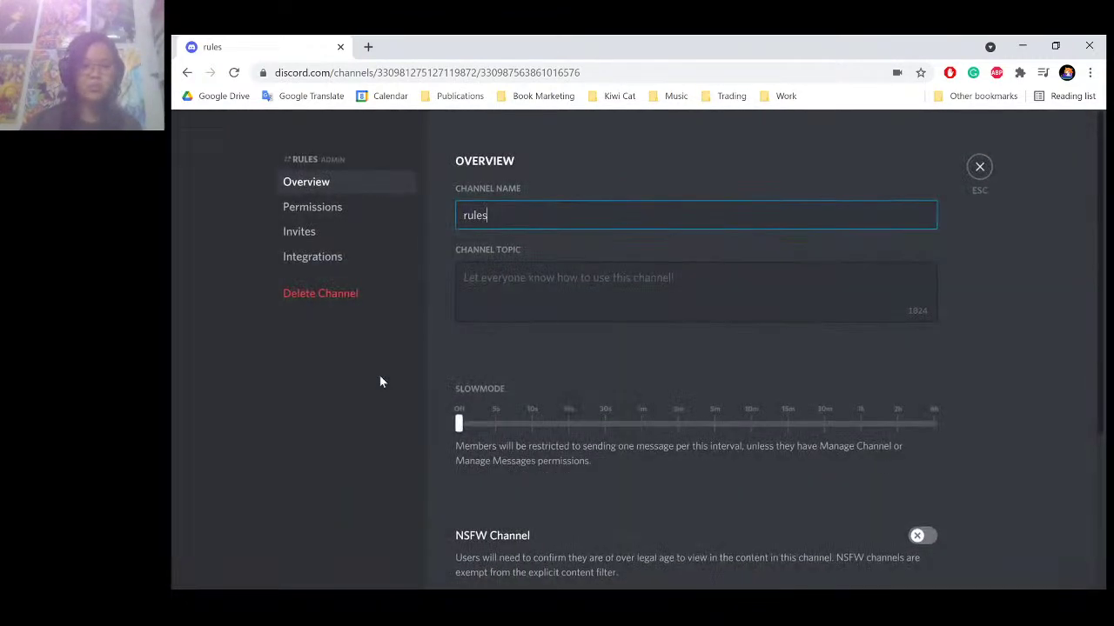
click(313, 207)
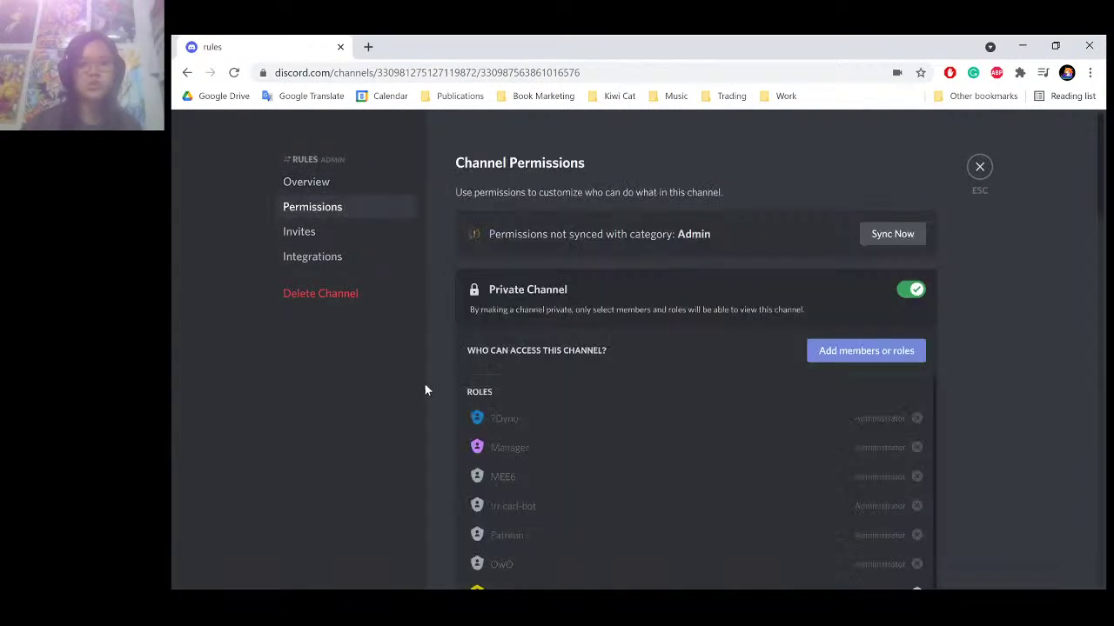
scroll(448, 404, down, 6)
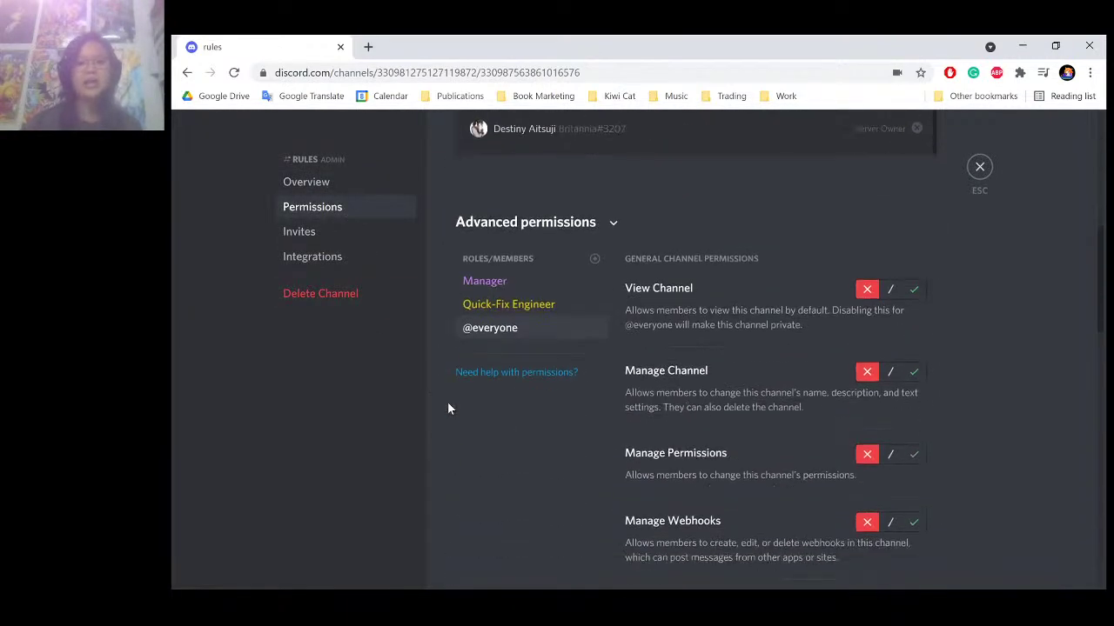
click(595, 259)
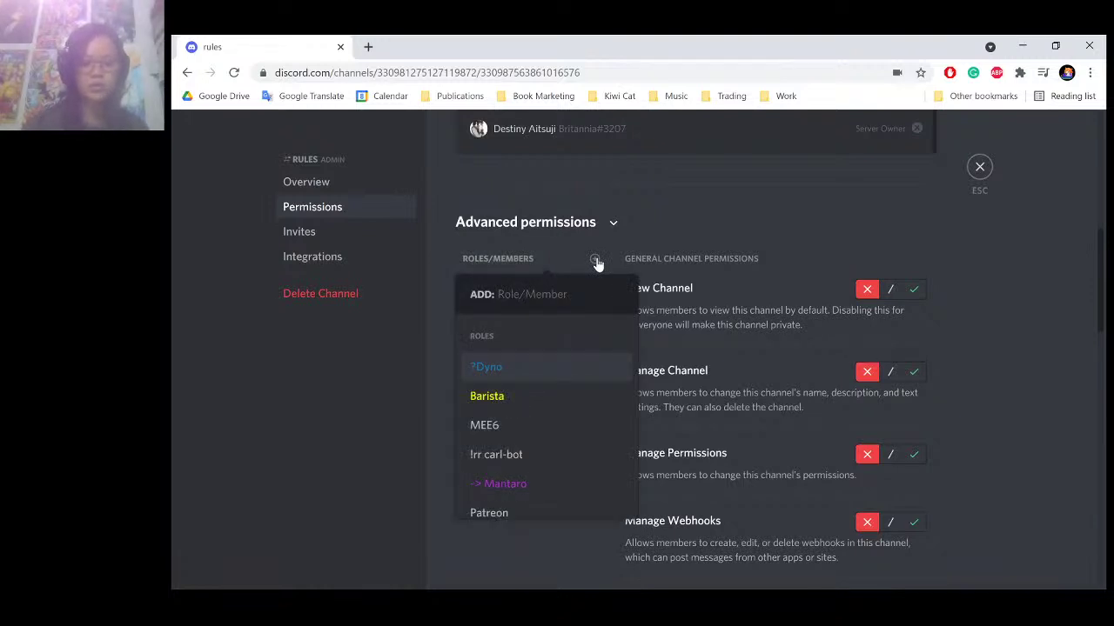
text(webn)
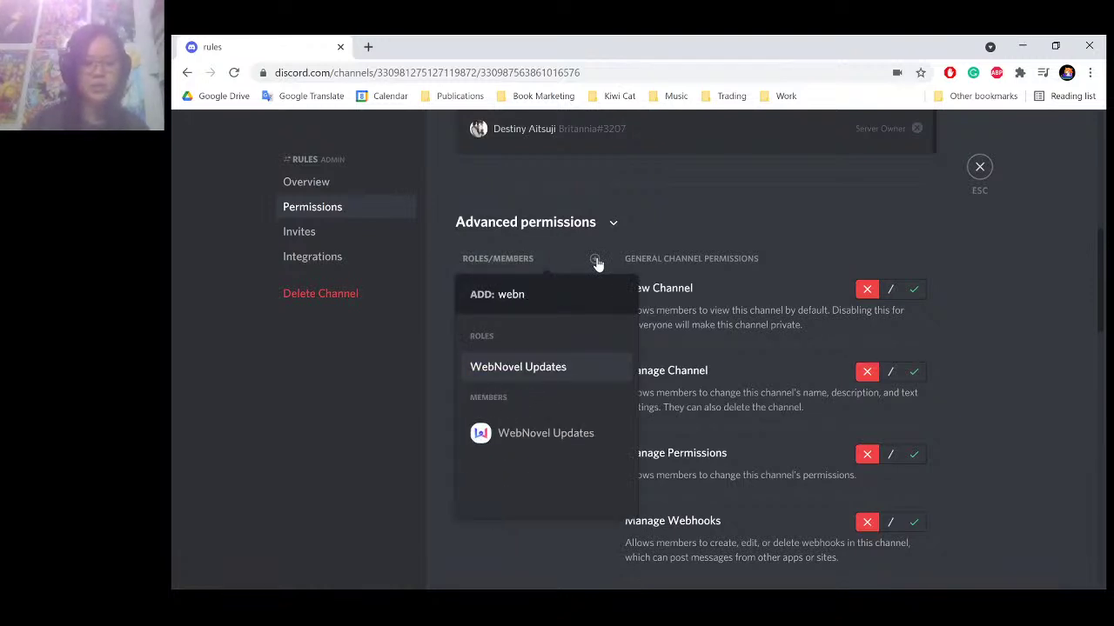
click(502, 367)
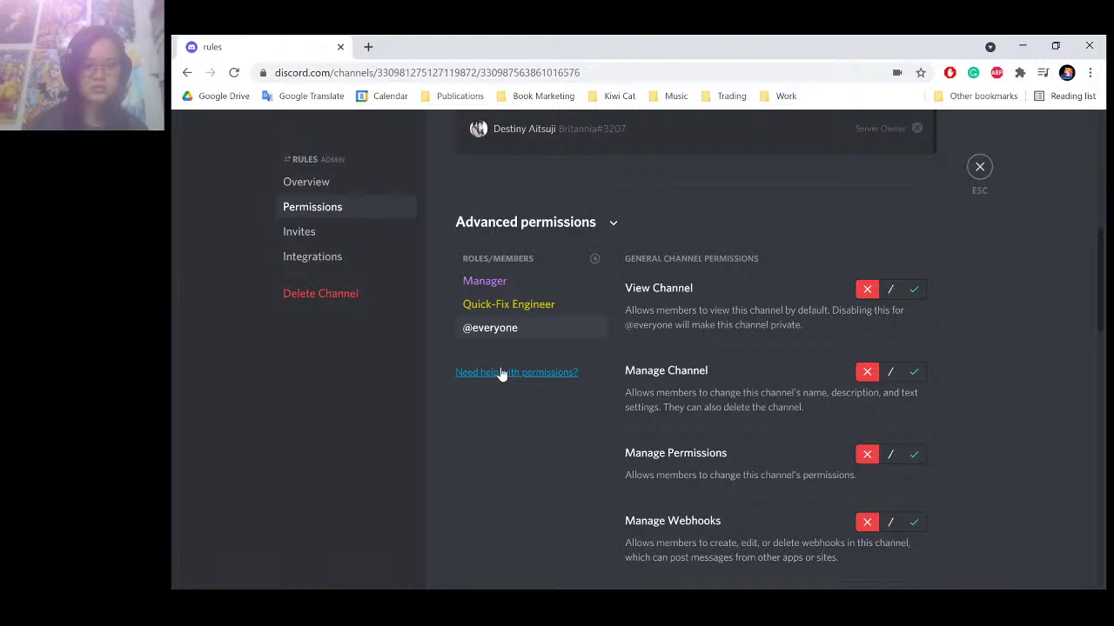
Allow WebNovel Updates View Channel and Embed Links in #rules and save the changes.
click(914, 289)
scroll(989, 311, down, 5)
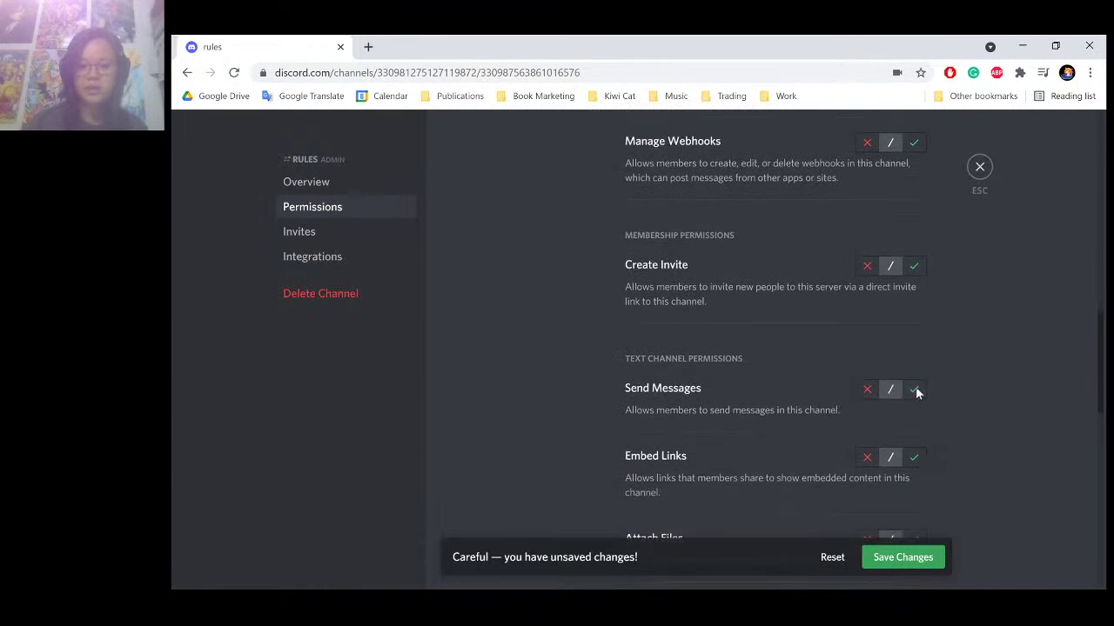
click(913, 458)
scroll(970, 347, down, 2)
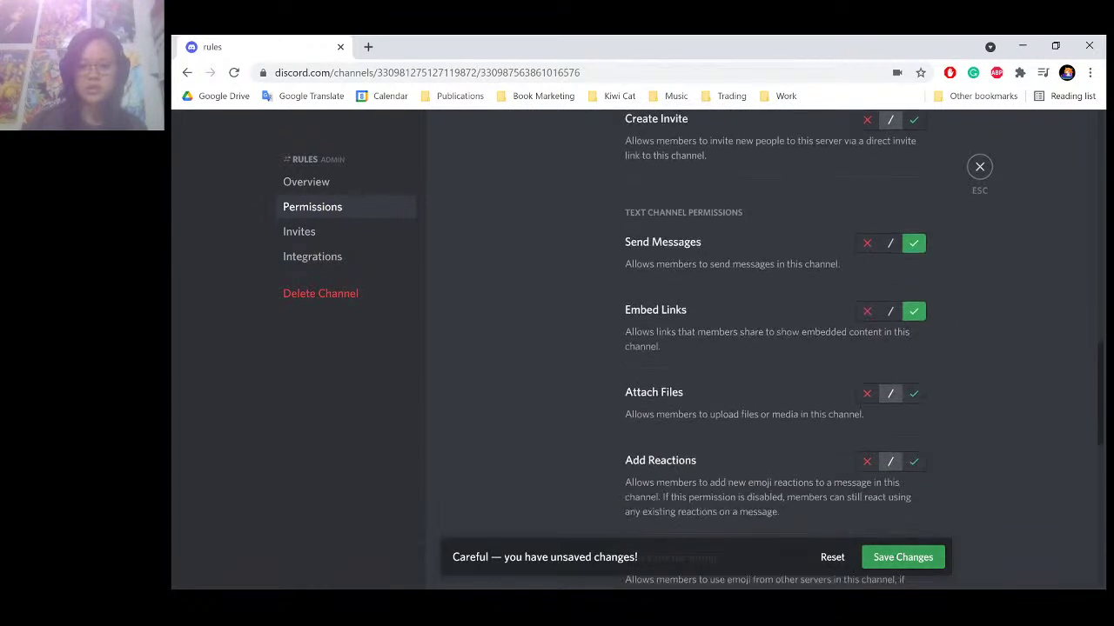
click(902, 557)
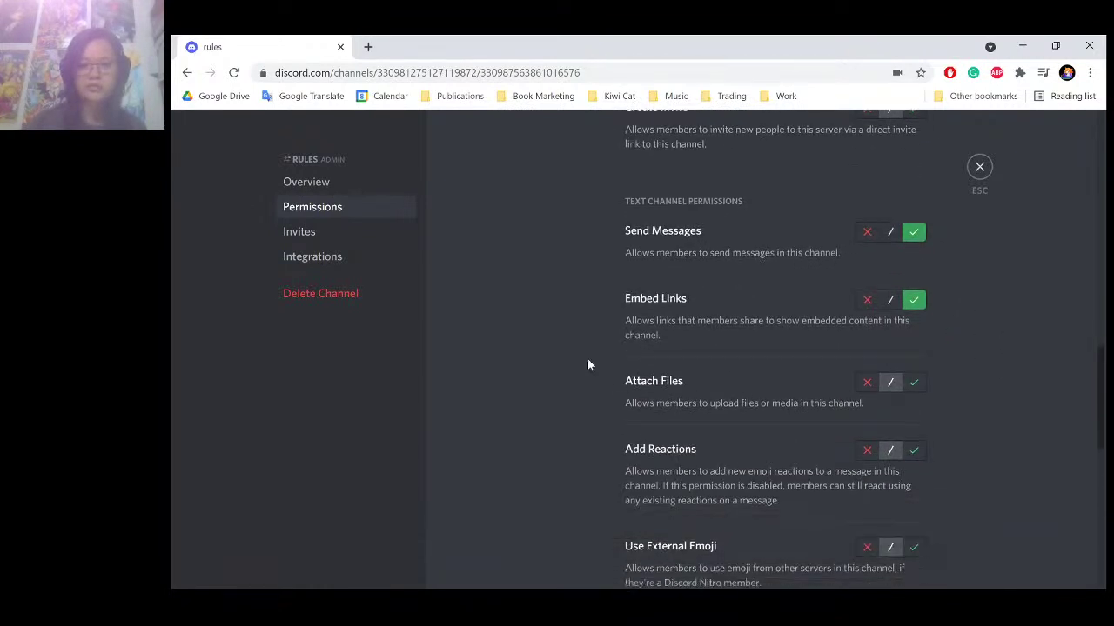
scroll(587, 366, down, 2)
click(978, 166)
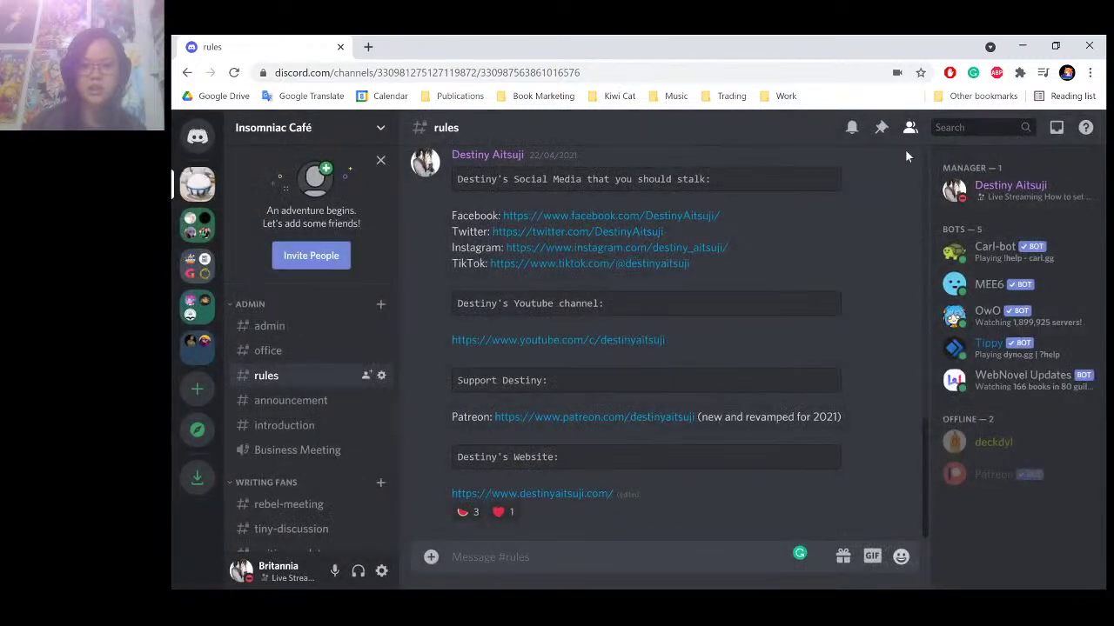
click(1034, 392)
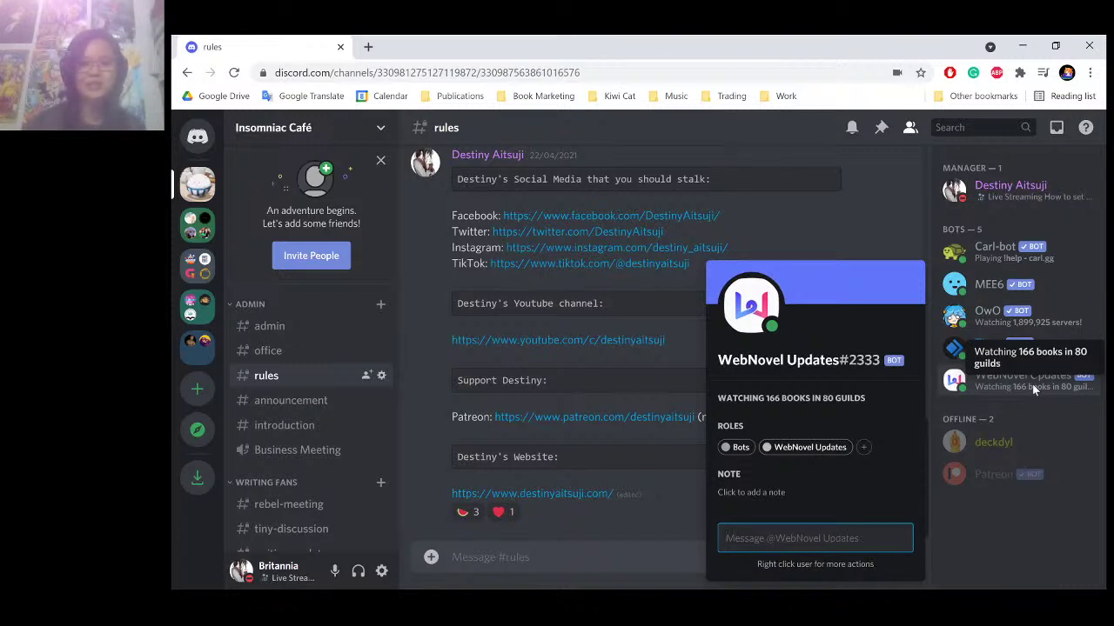
click(619, 559)
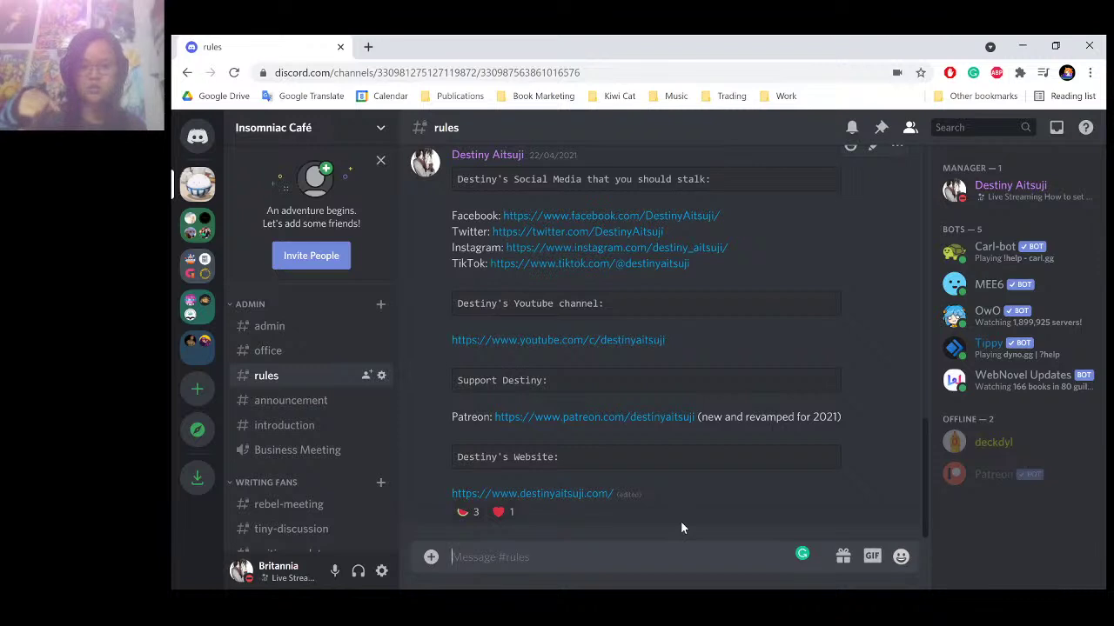
Send '!wn invite' in #rules to get the bot's invite link.
text(!)
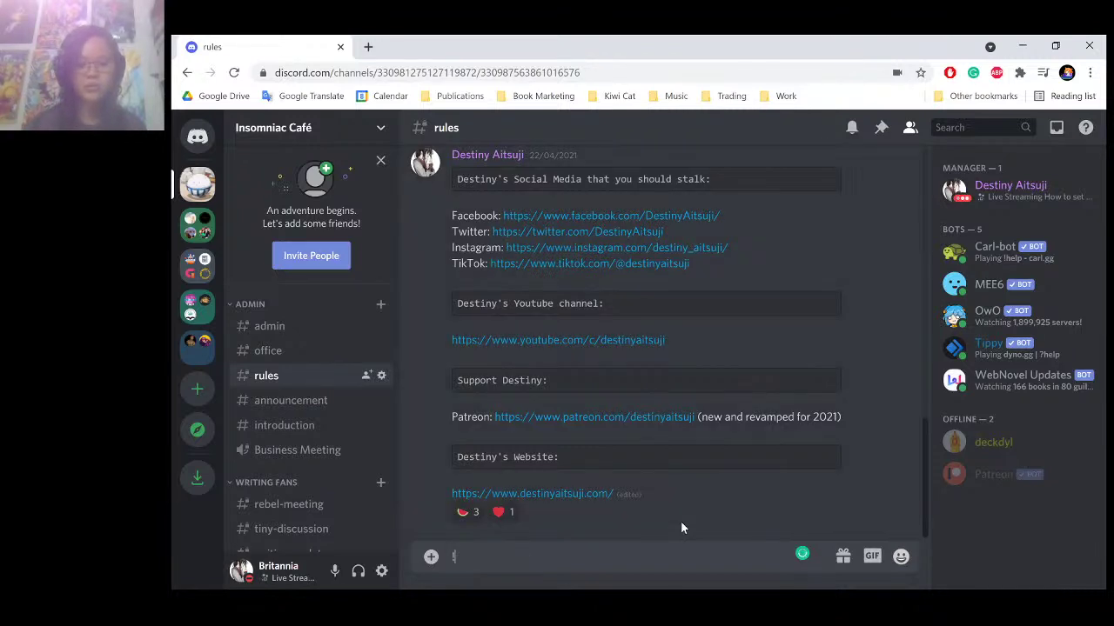
text(wn)
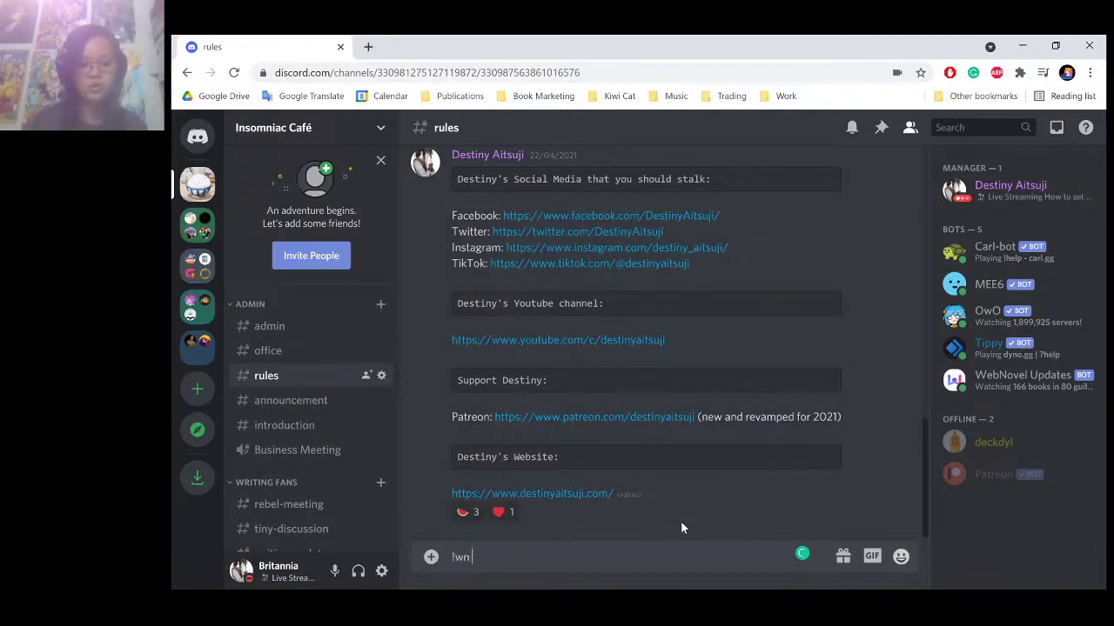
text( invite)
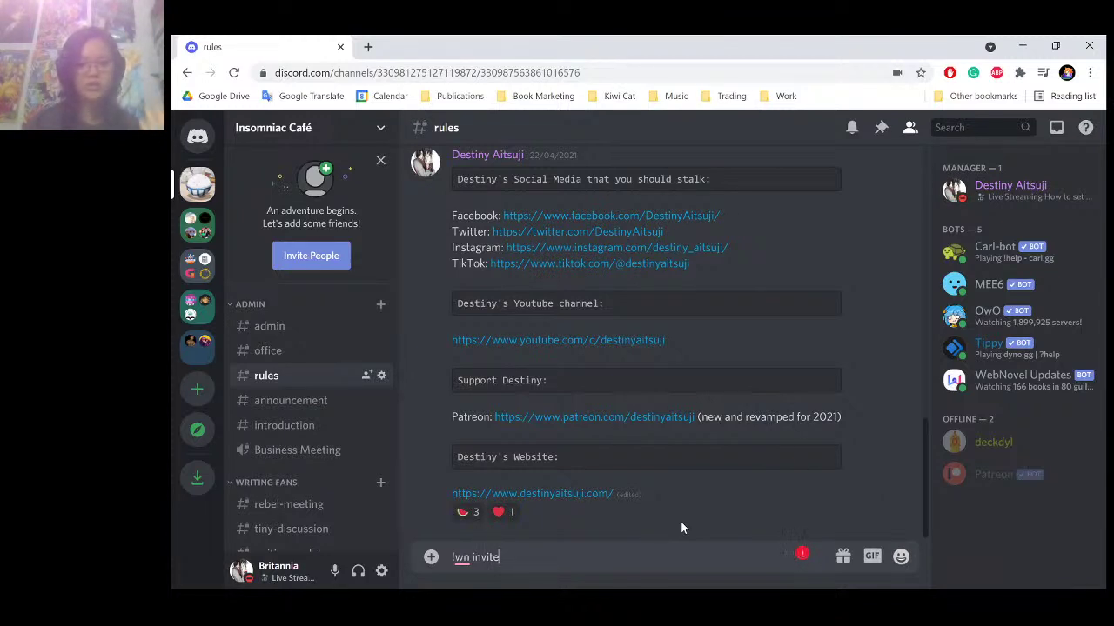
key(Return)
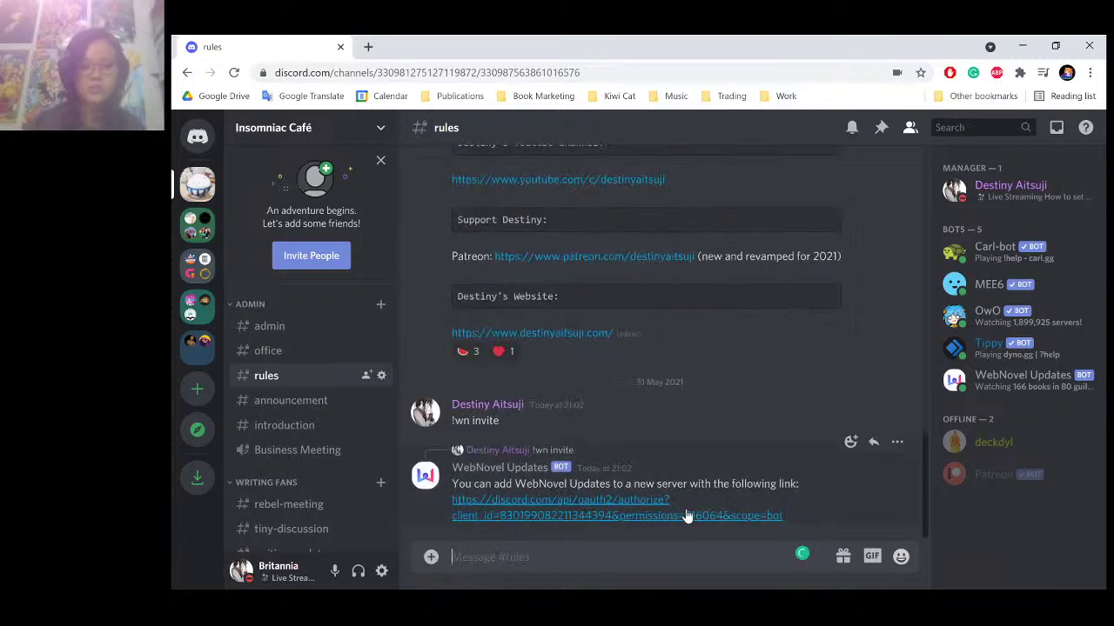
Authorize WebNovel Updates for the Insomniac Café server through its invite link.
click(567, 506)
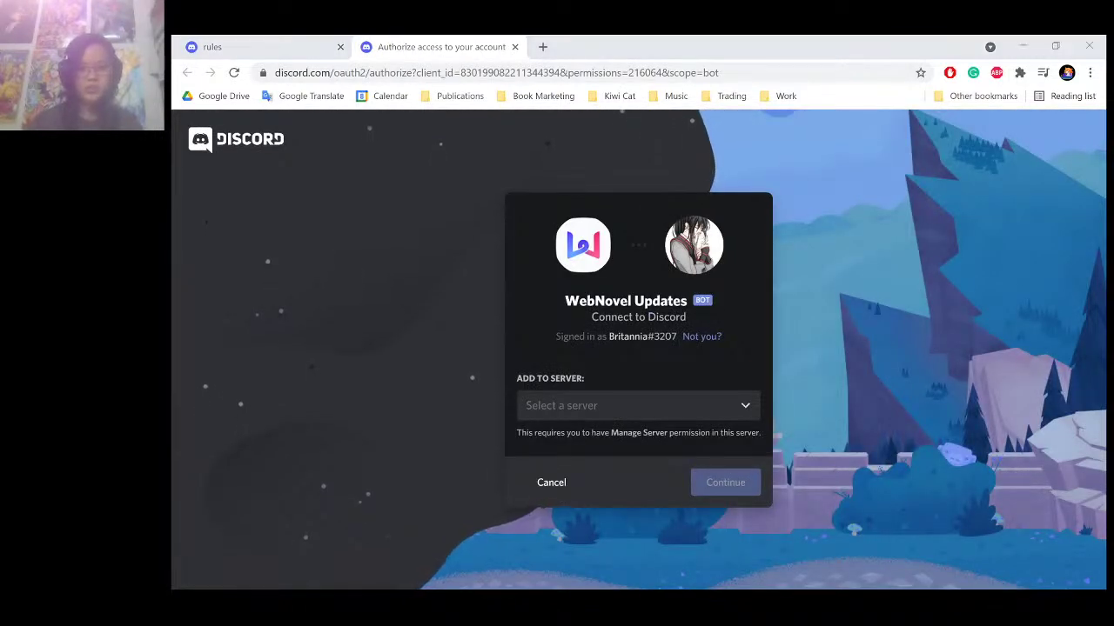
click(372, 341)
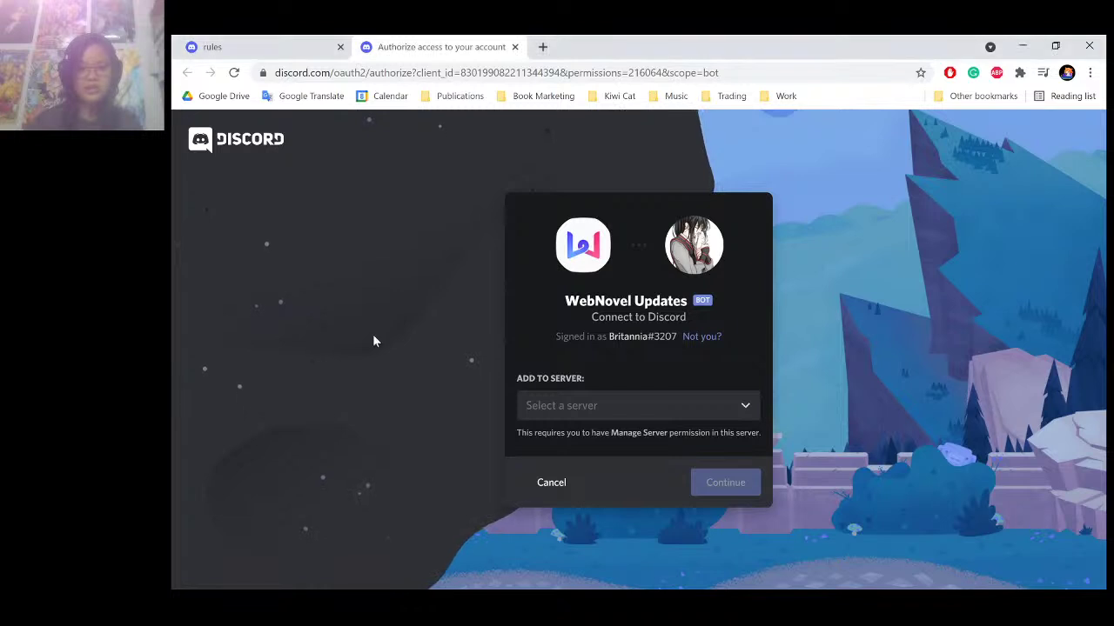
click(598, 407)
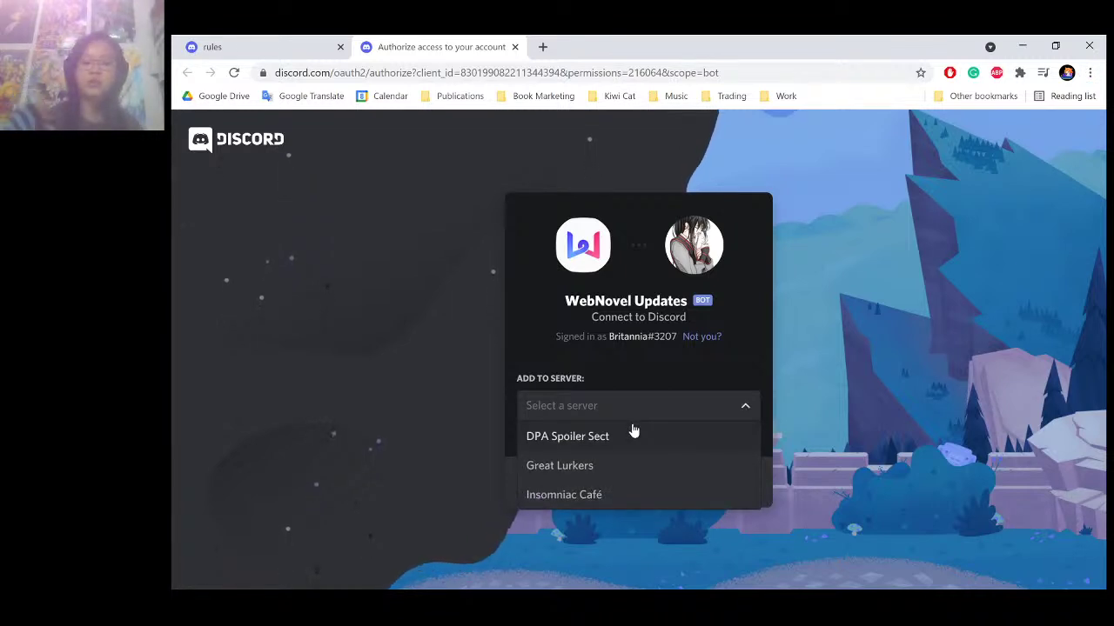
click(599, 492)
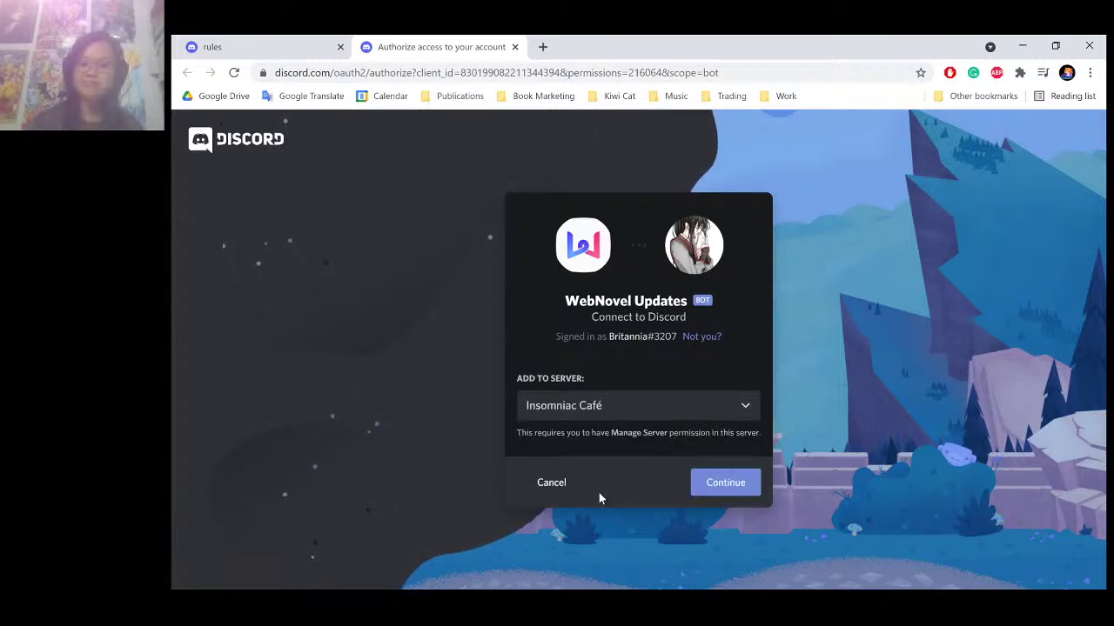
click(743, 483)
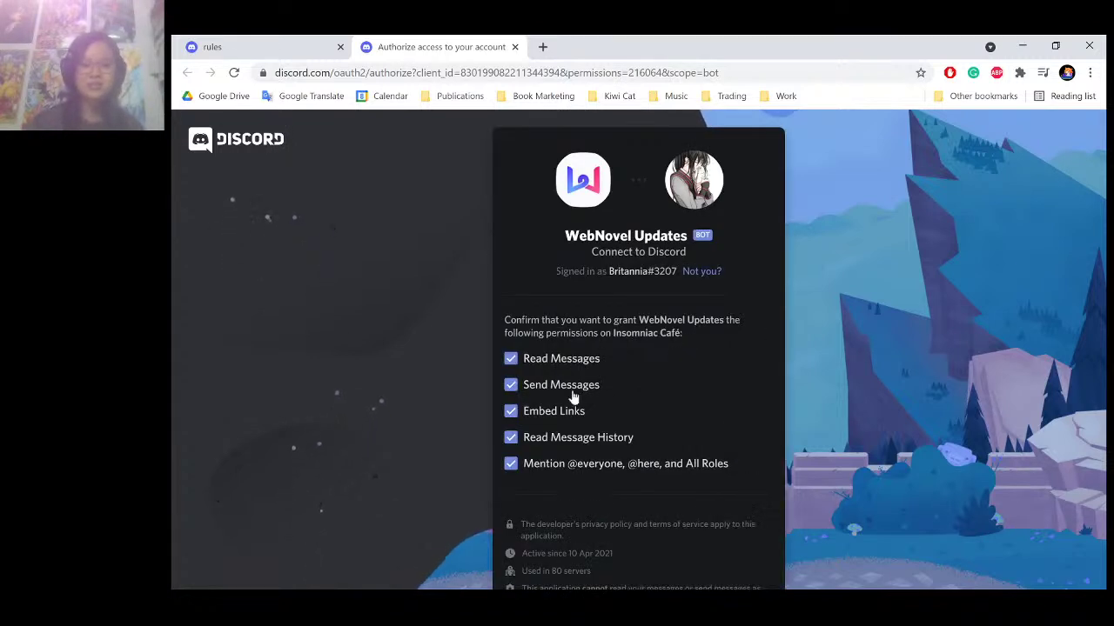
scroll(790, 379, down, 2)
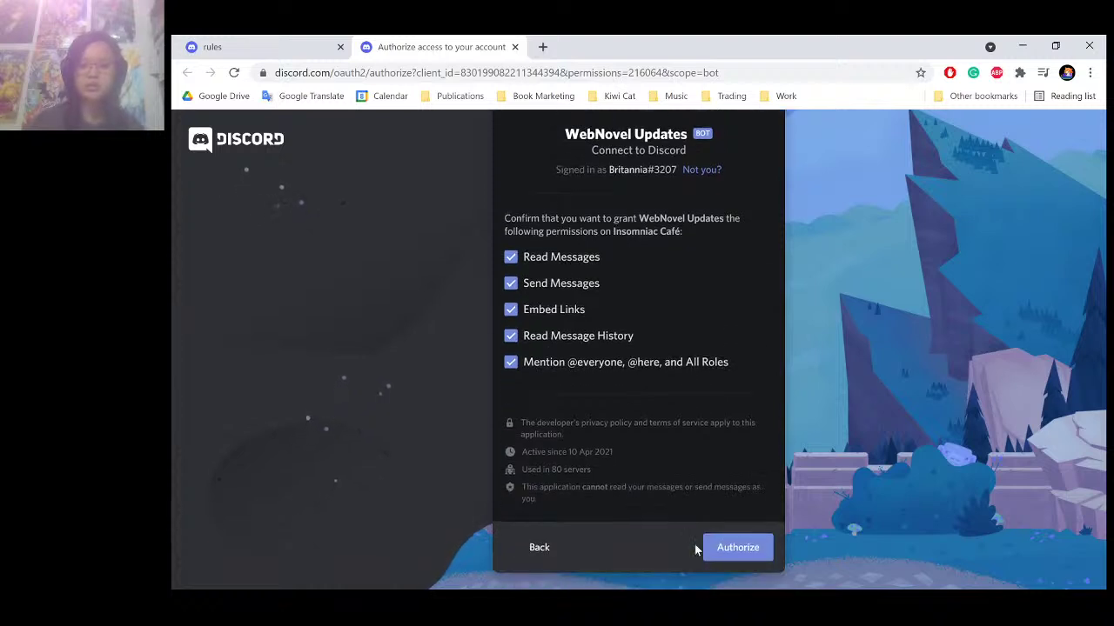
click(723, 555)
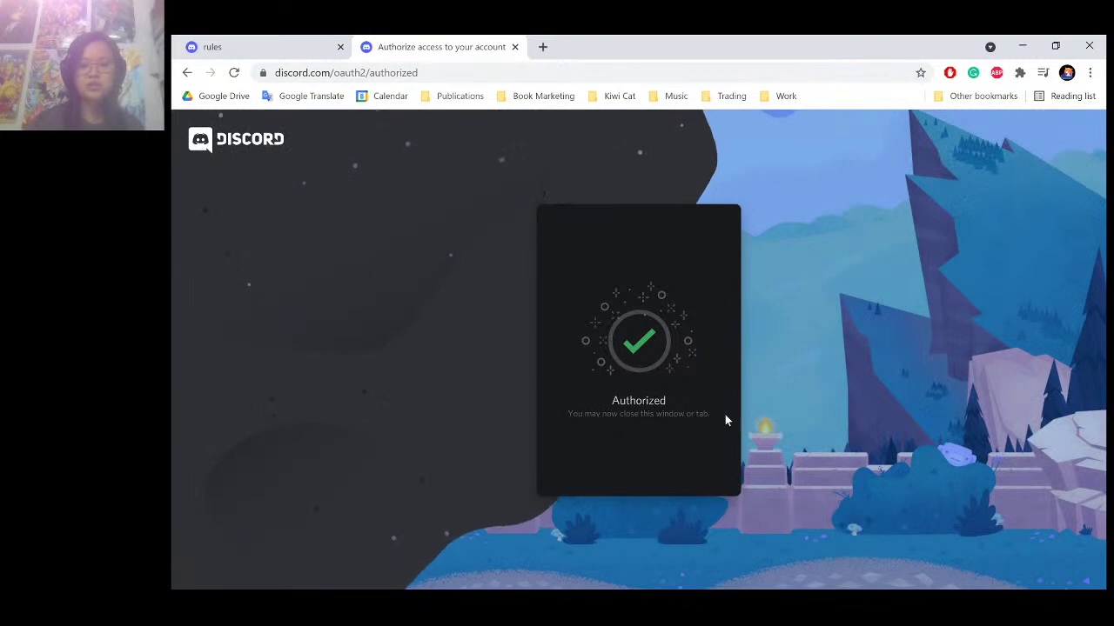
middle_click(431, 43)
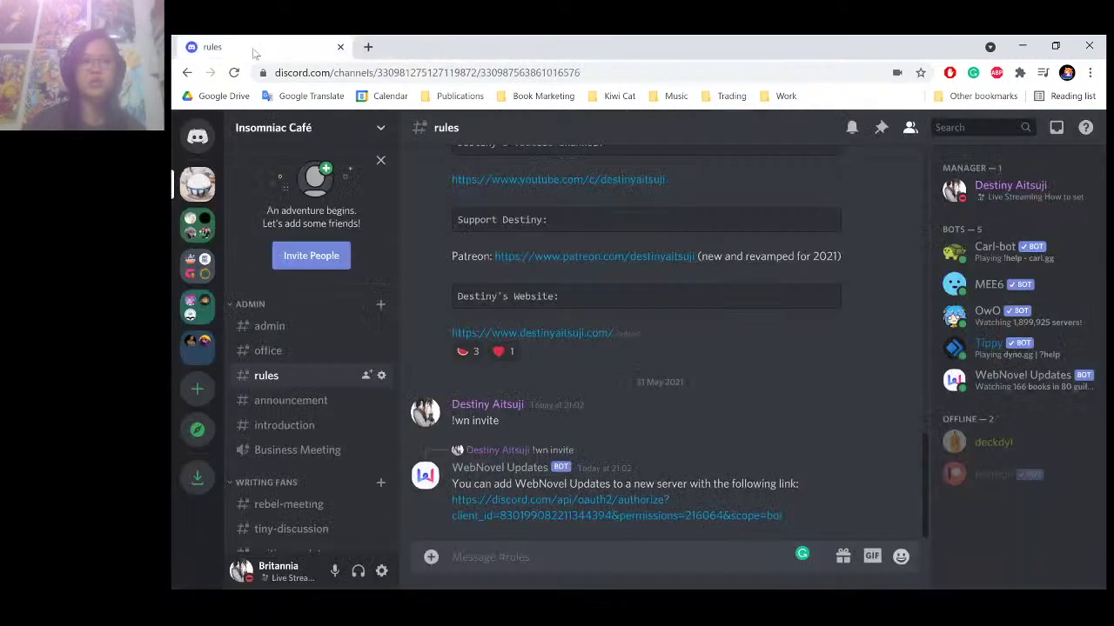
Glance at the #admin channel, then go back to #rules.
click(292, 334)
scroll(655, 343, up, 10)
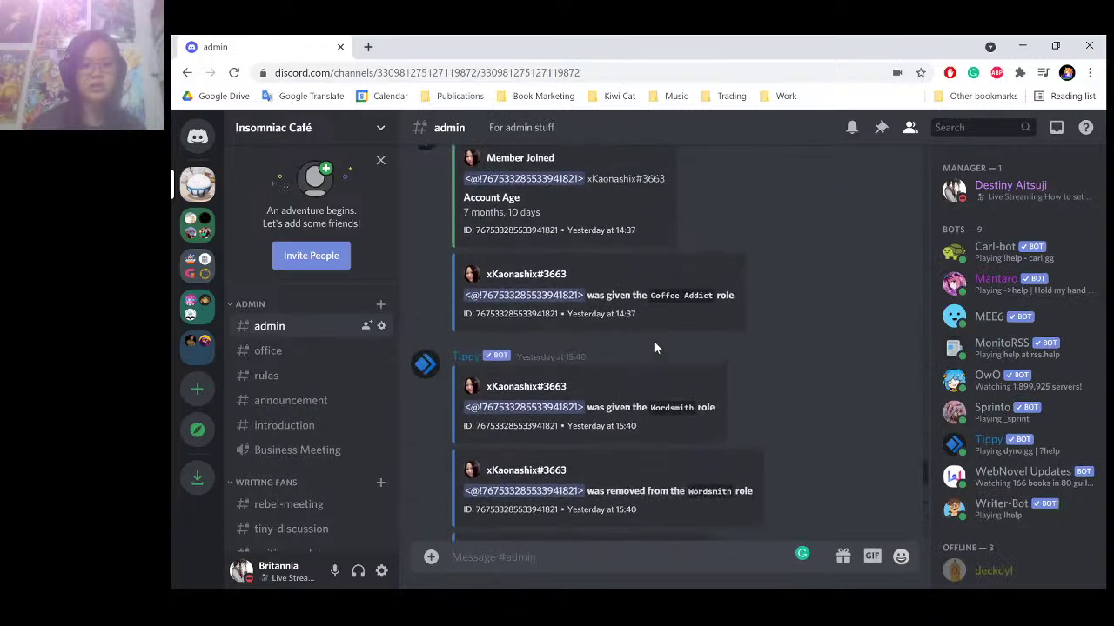
scroll(654, 343, down, 10)
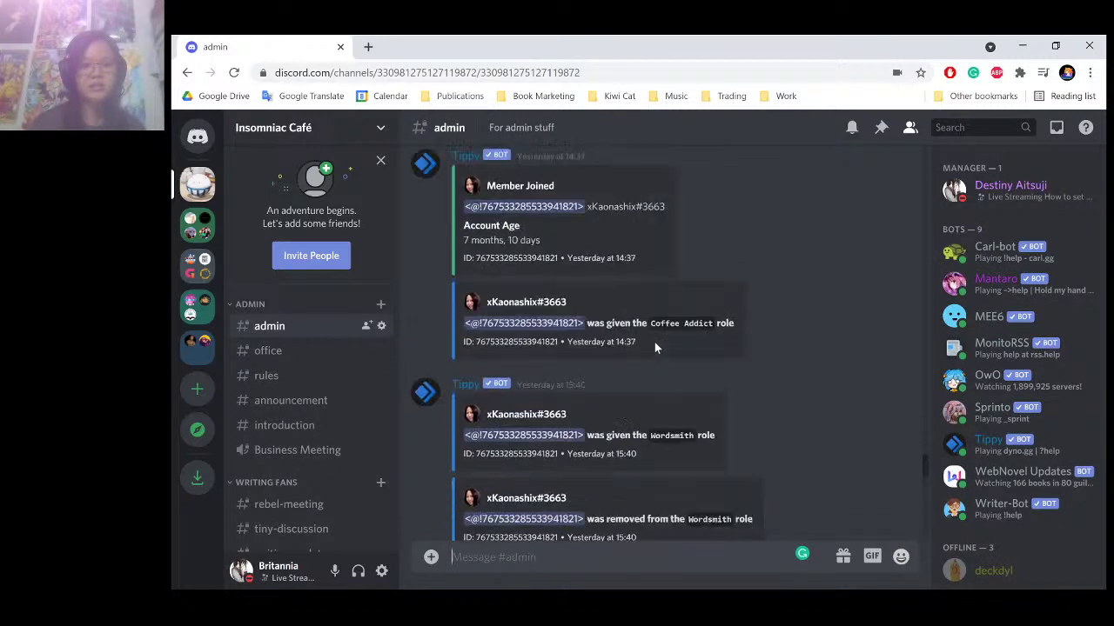
click(252, 388)
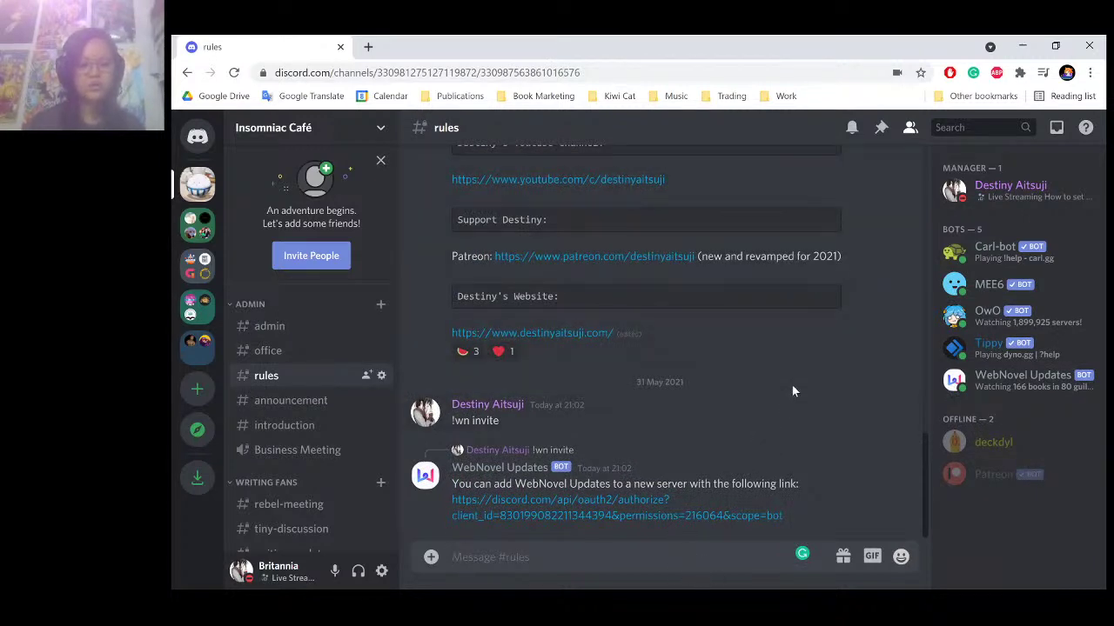
Send '!wn help' in #rules and scroll up to read the bot's command list.
text(!)
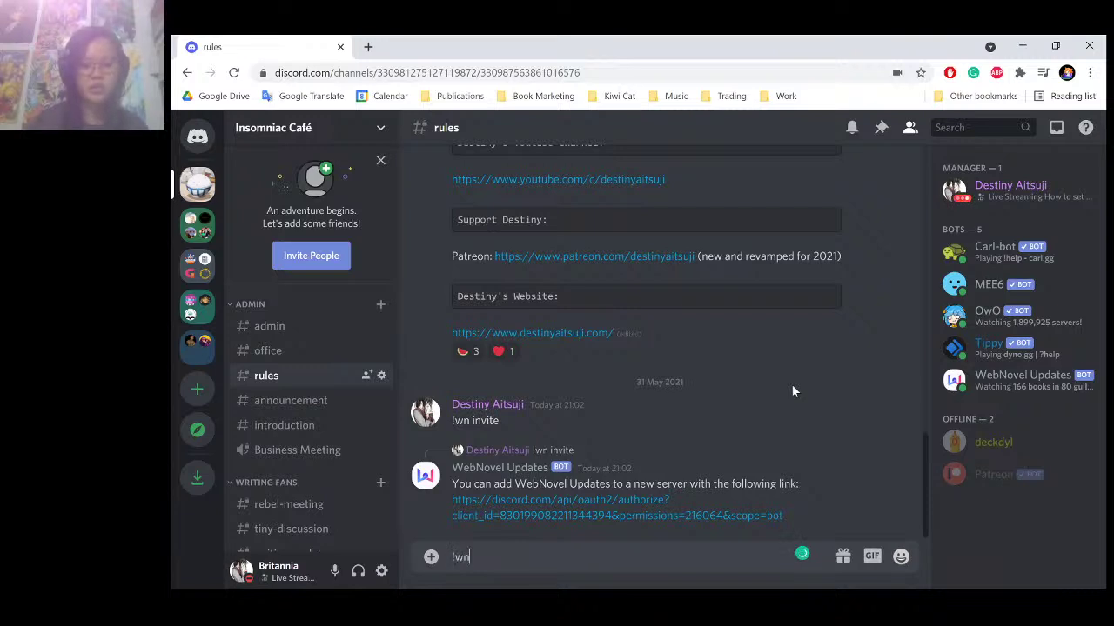
text(wn help)
key(Return)
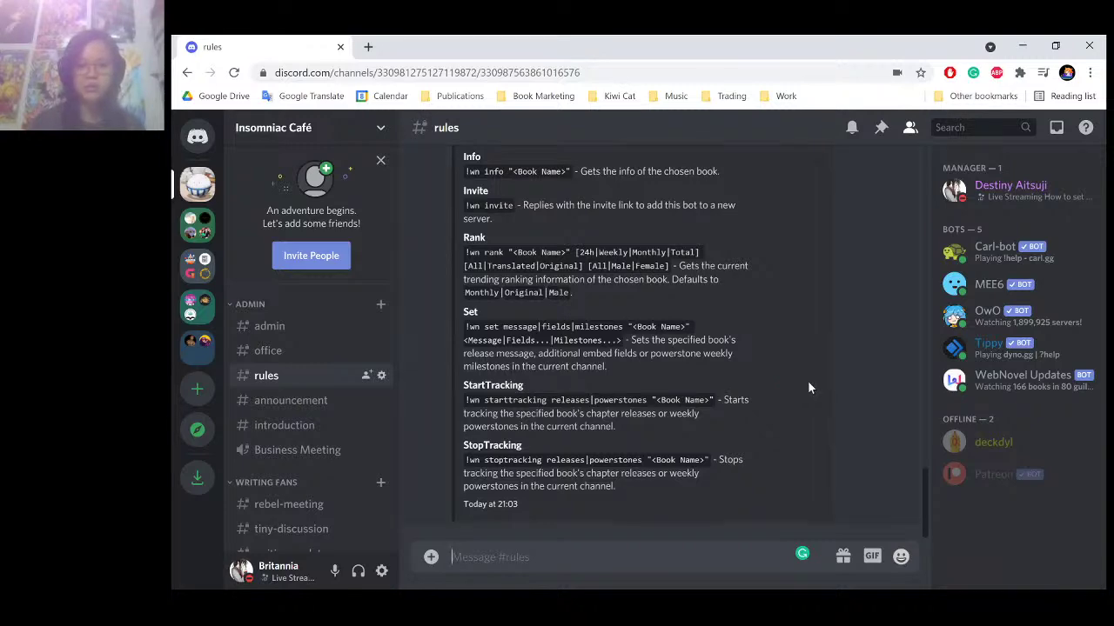
scroll(807, 380, up, 3)
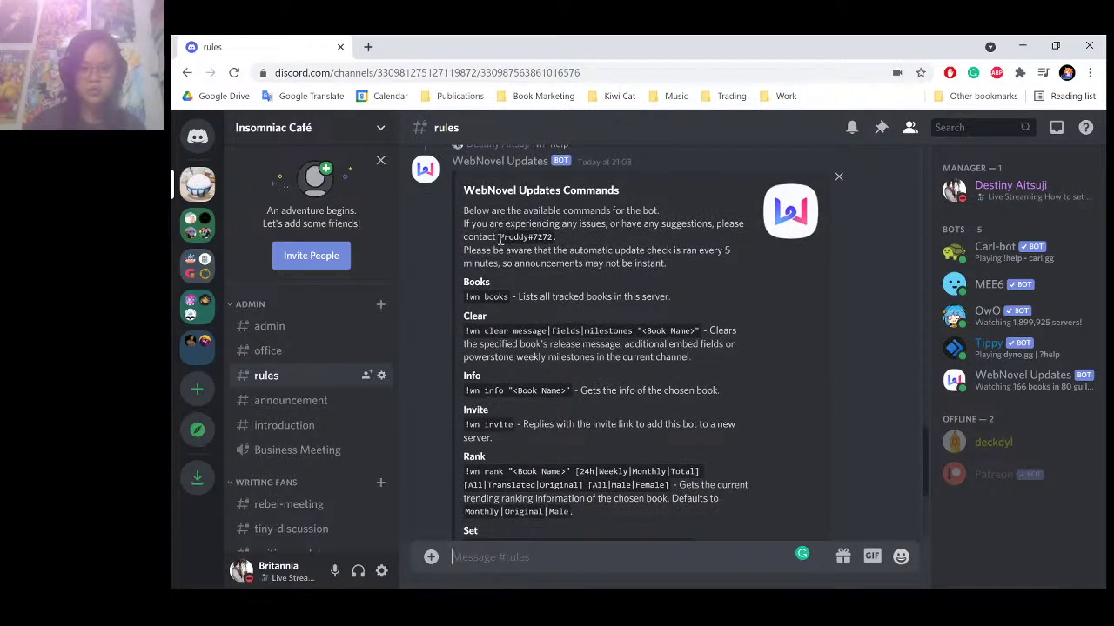
drag(499, 237, 554, 239)
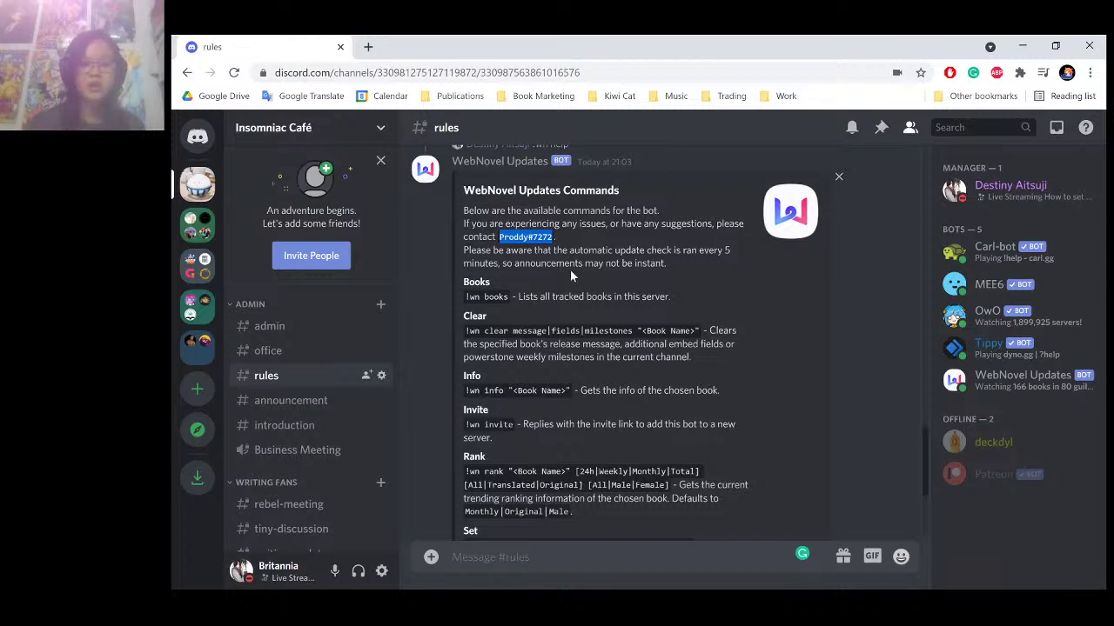
click(576, 260)
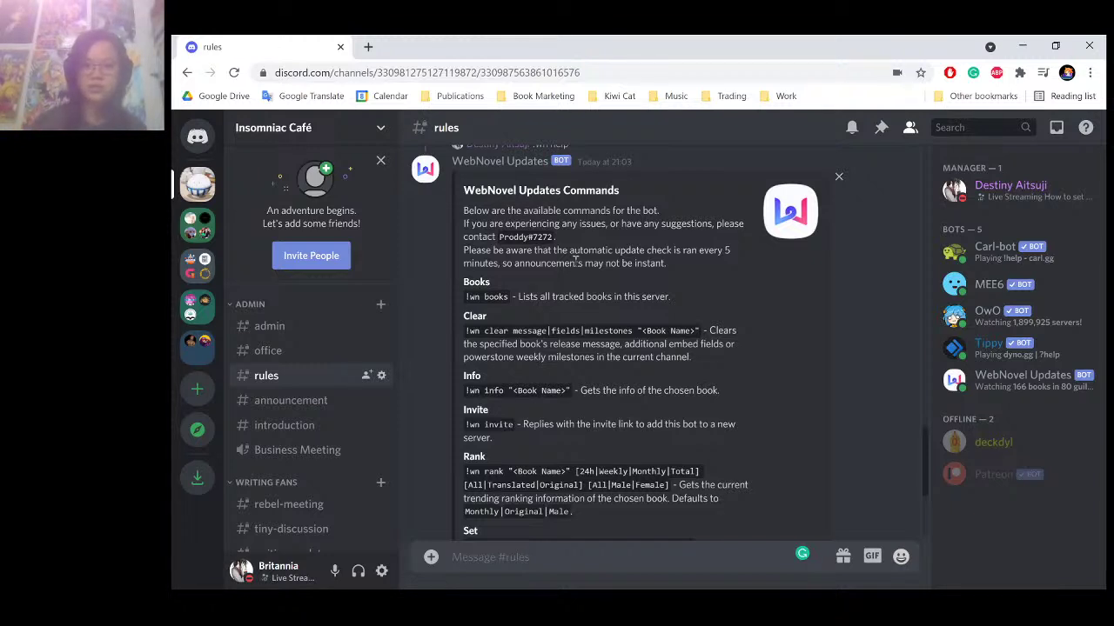
View the WebNovel Updates and OwO bot profile cards, then dismiss the WebNovel Updates card.
click(514, 164)
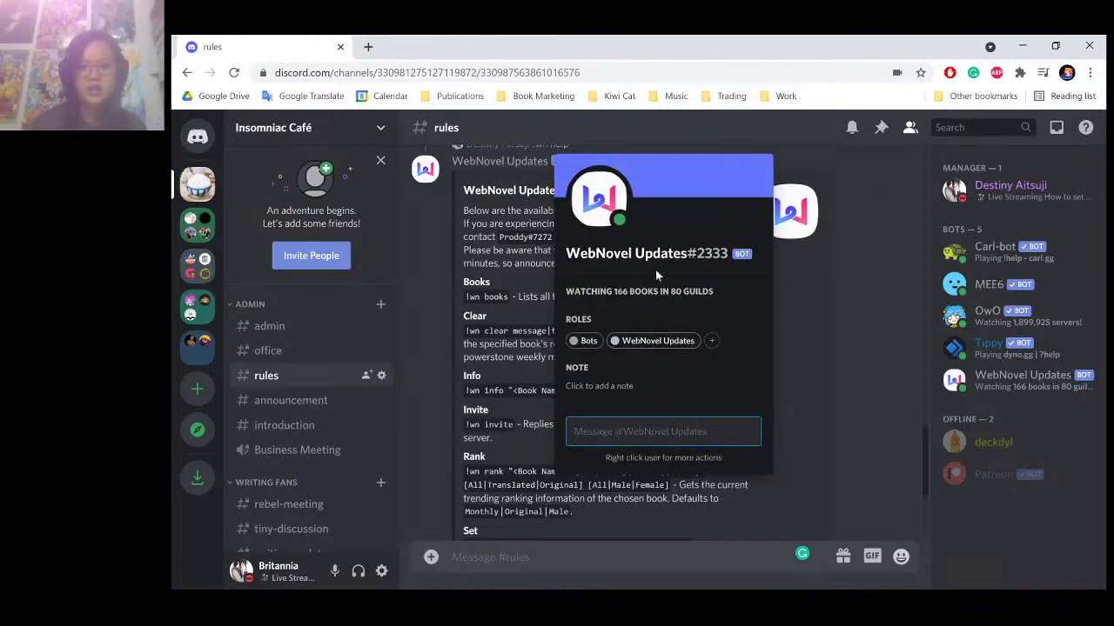
click(1062, 325)
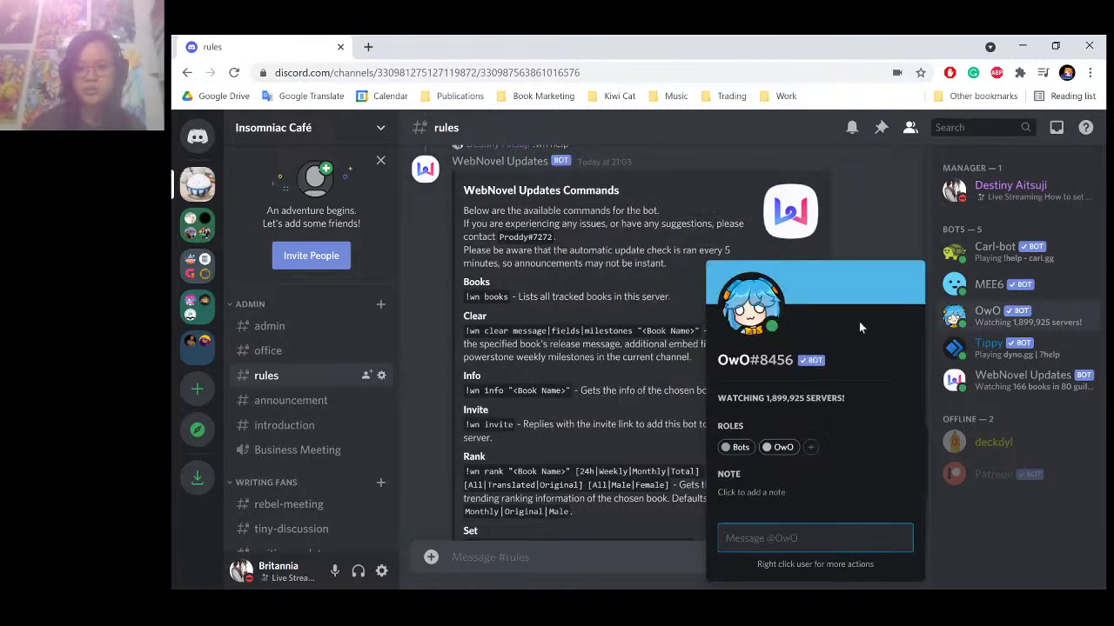
mouse_move(807, 366)
click(878, 359)
click(1021, 388)
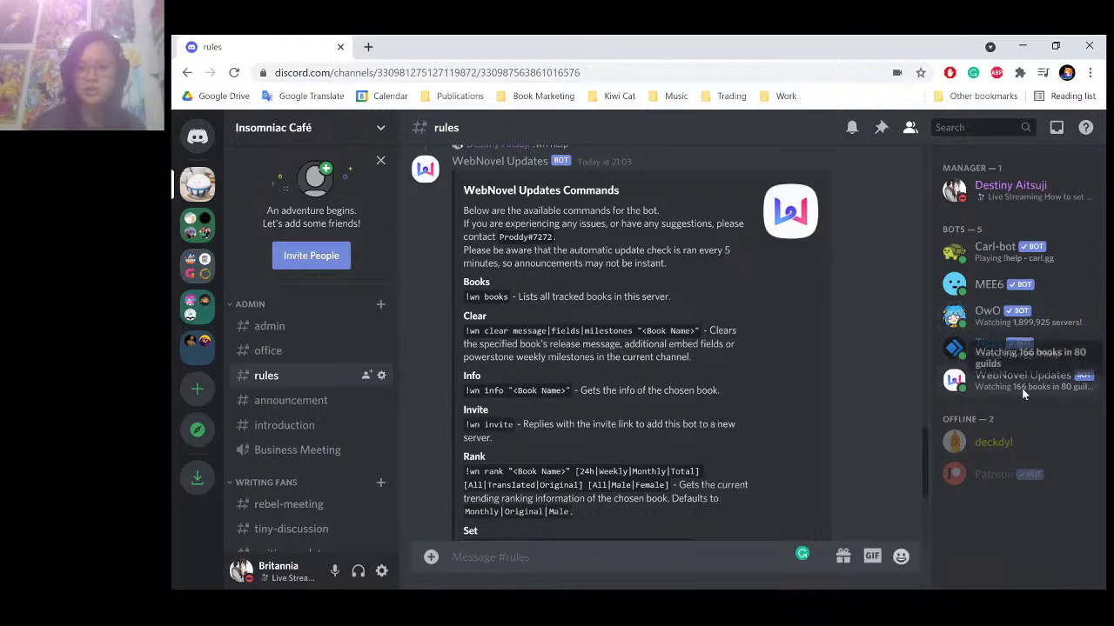
click(1022, 388)
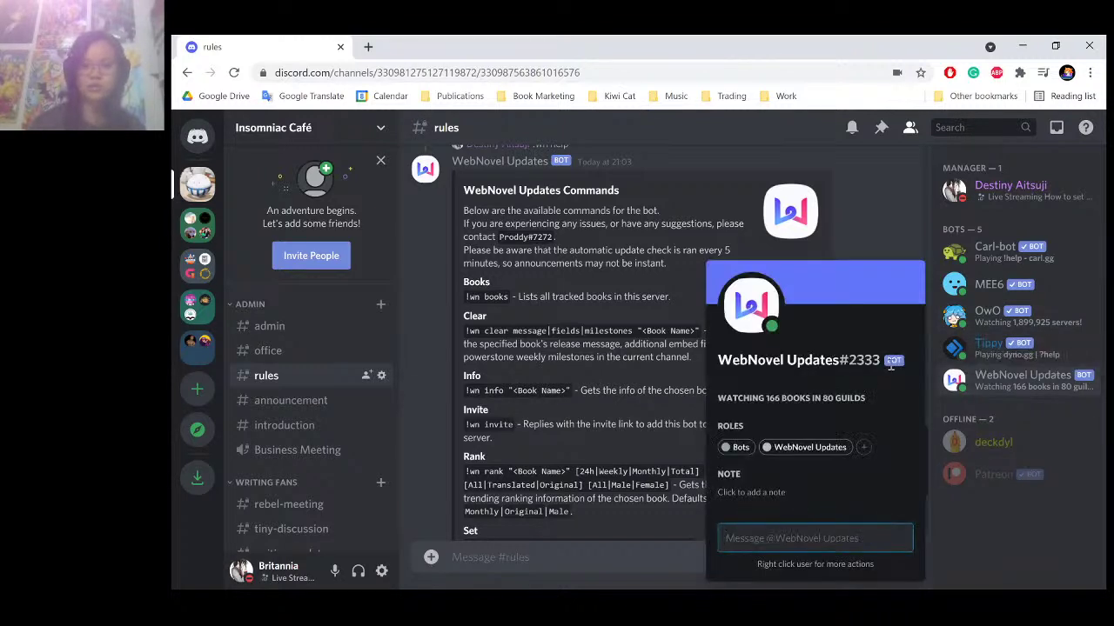
click(1061, 380)
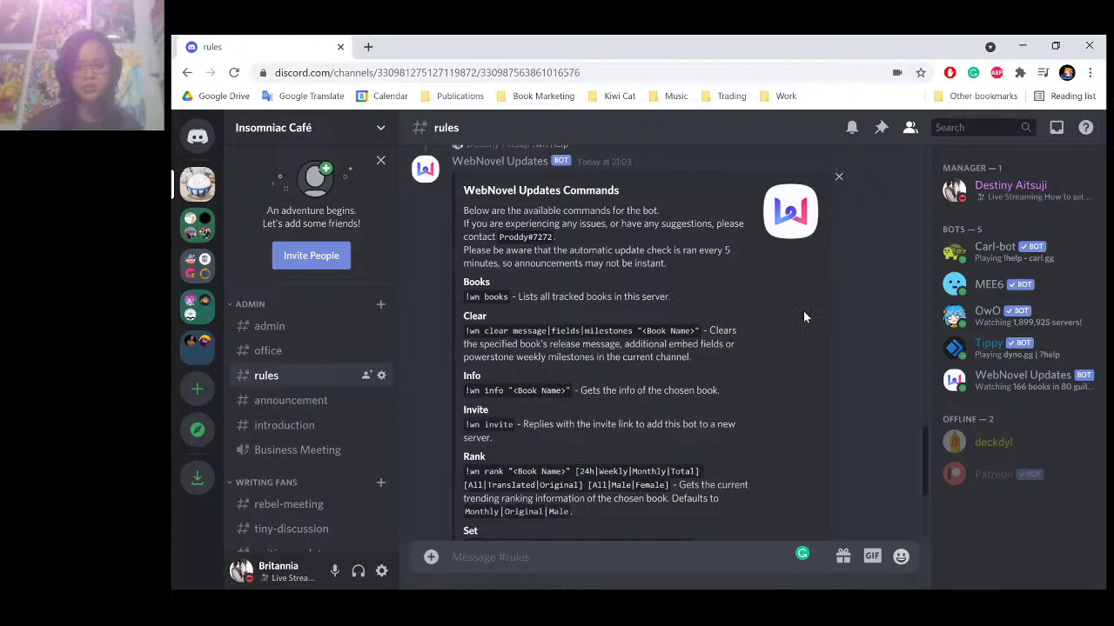
Delete the '!wn invite' test message from #rules.
scroll(839, 326, up, 5)
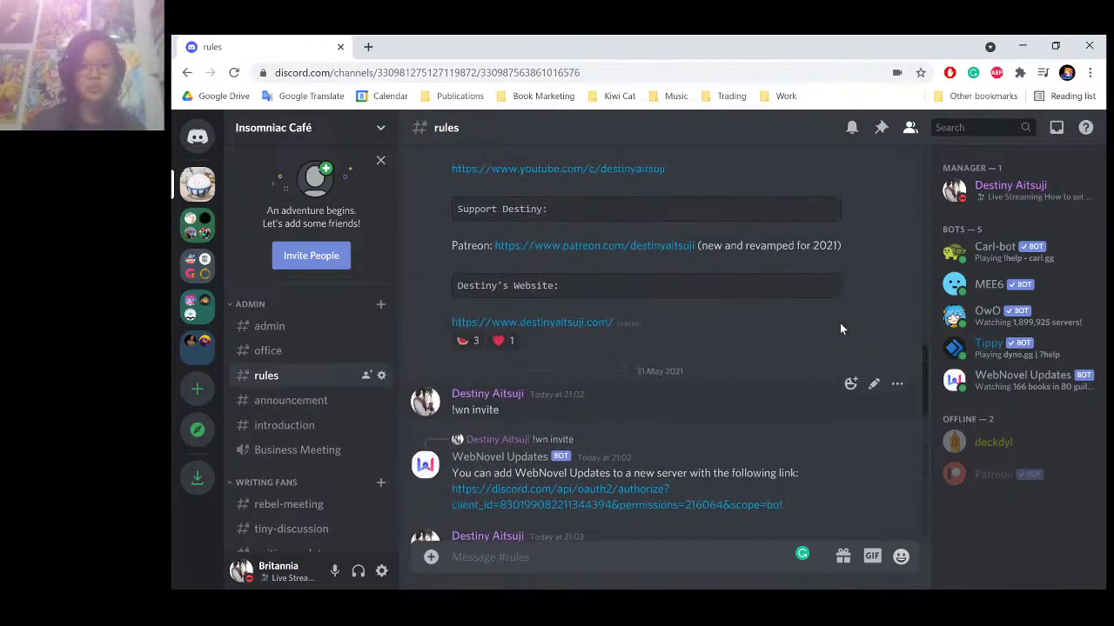
scroll(841, 324, down, 1)
click(897, 310)
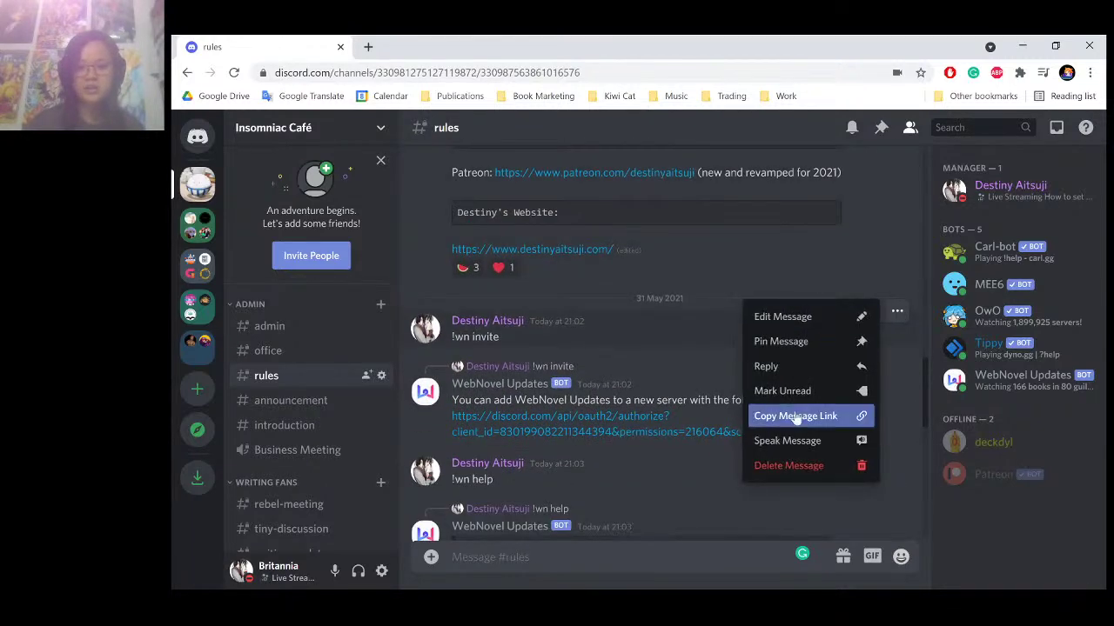
click(788, 466)
click(751, 426)
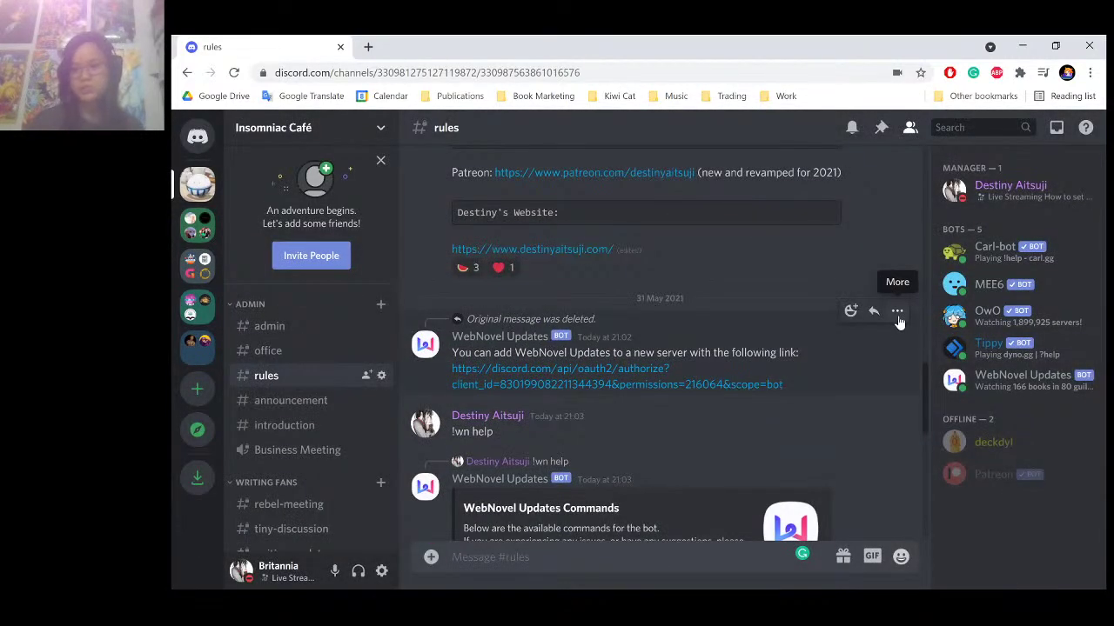
Delete the bot's invite-link reply.
click(984, 310)
click(977, 286)
click(976, 285)
click(976, 285)
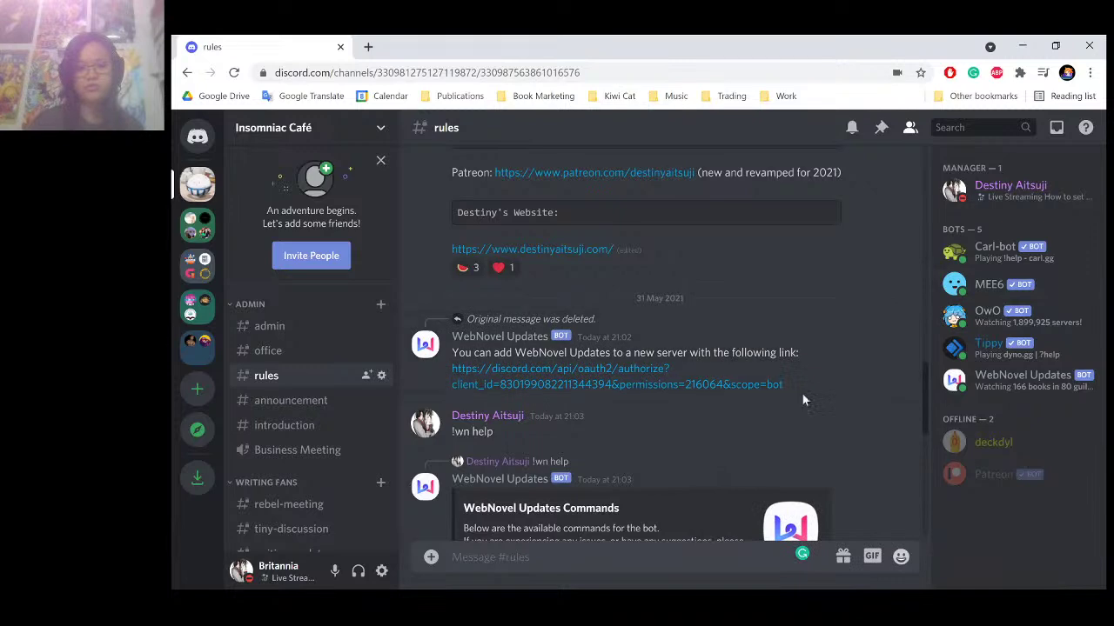
click(896, 311)
click(790, 439)
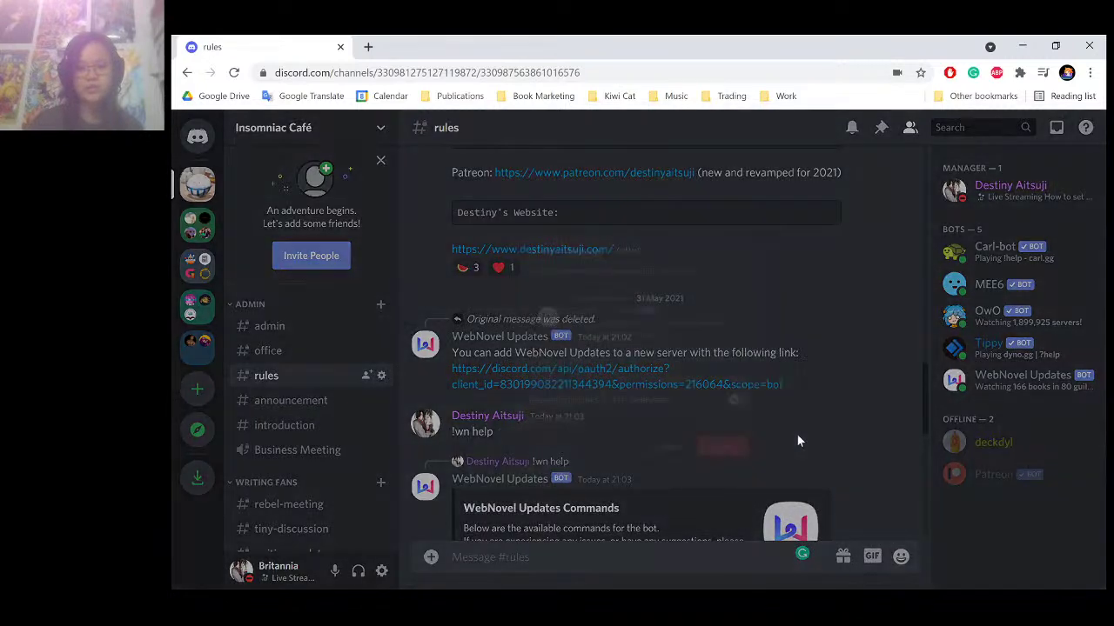
click(757, 495)
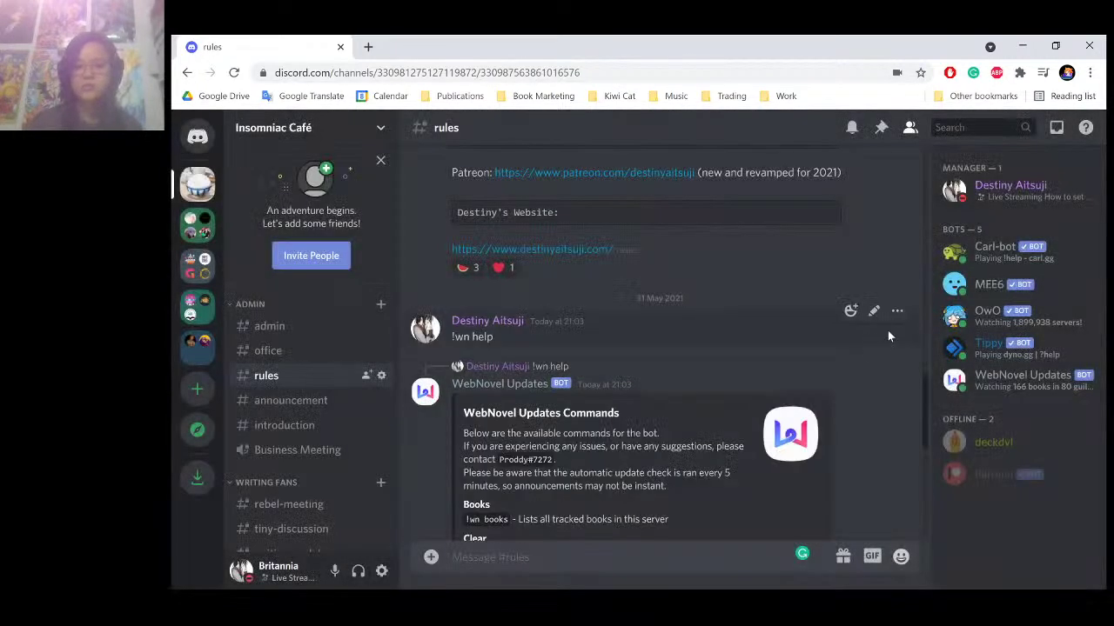
Delete the '!wn help' test message.
click(897, 315)
click(793, 466)
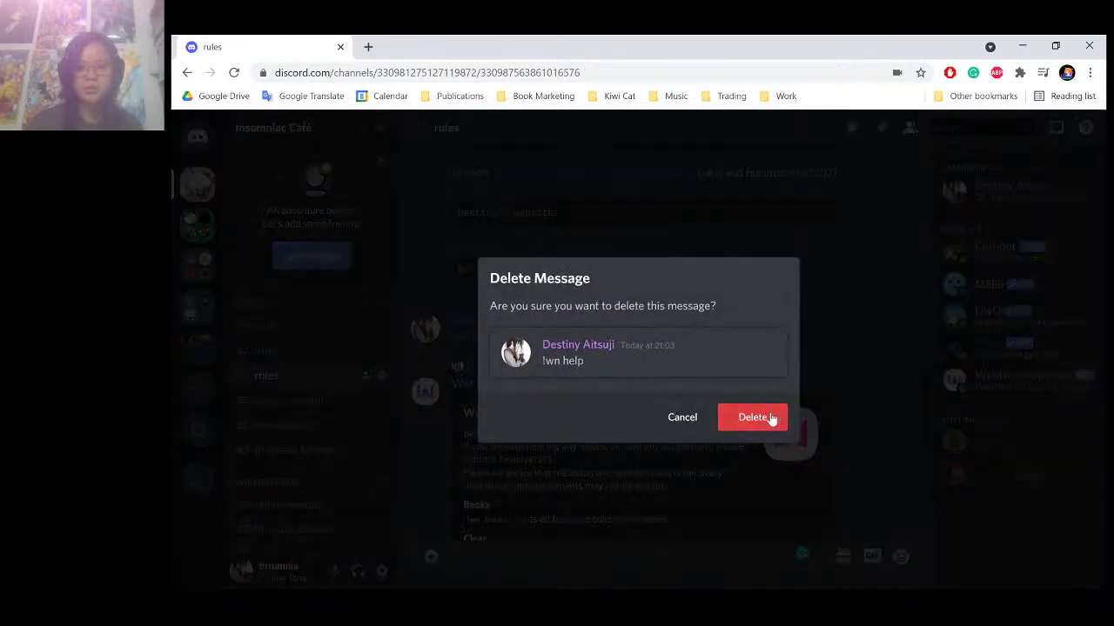
click(769, 419)
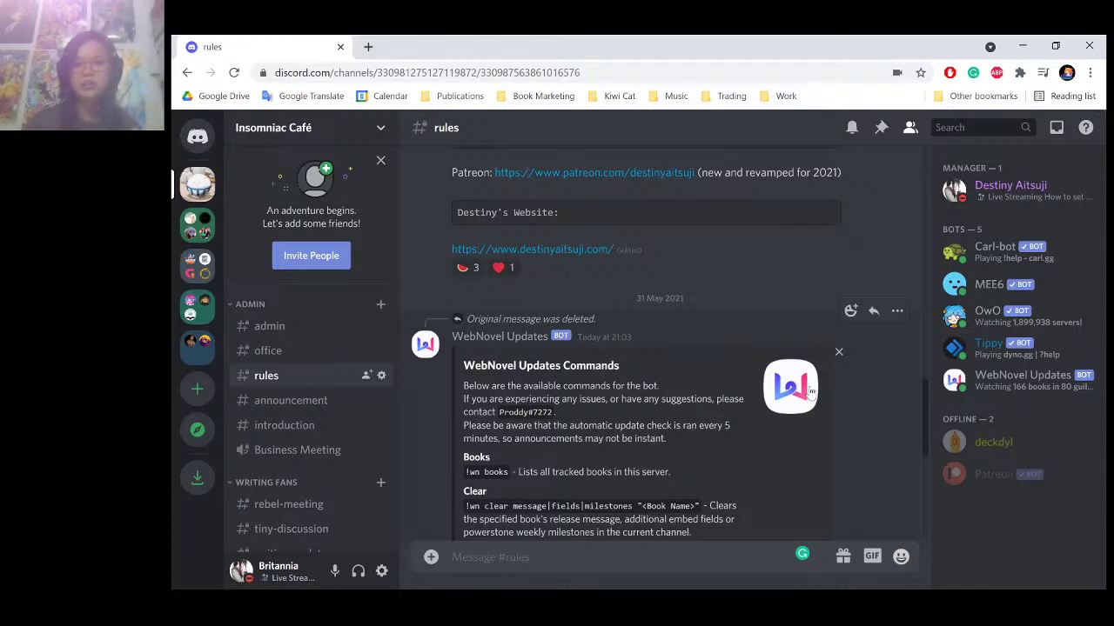
scroll(333, 401, down, 3)
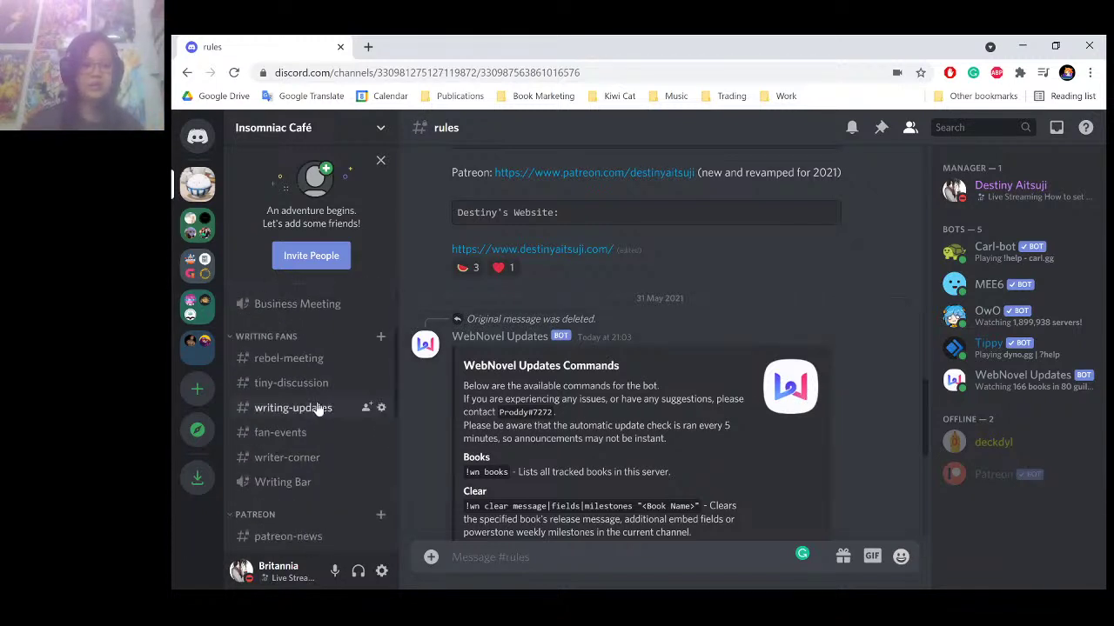
Switch to #writing-updates and scroll up to the 29 May chapter announcements.
click(319, 411)
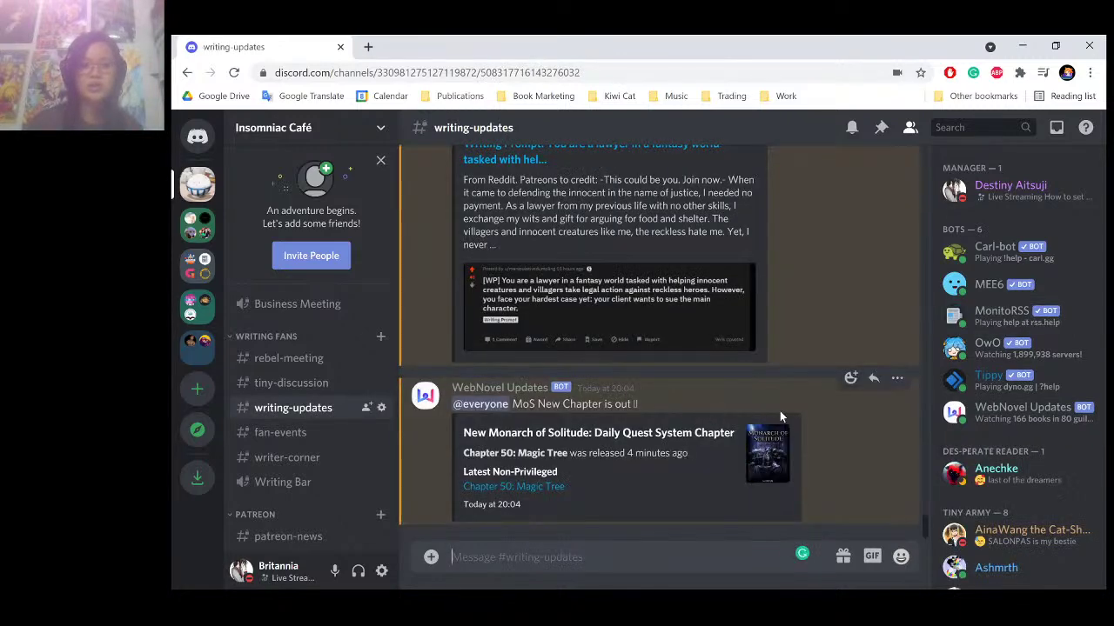
scroll(779, 410, up, 5)
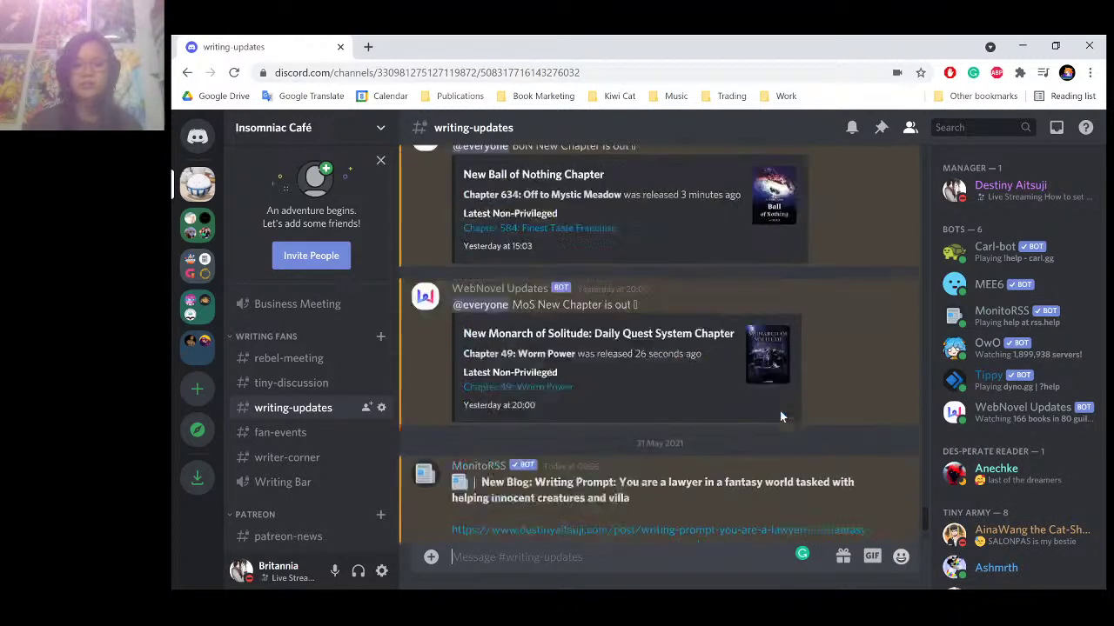
scroll(779, 414, up, 4)
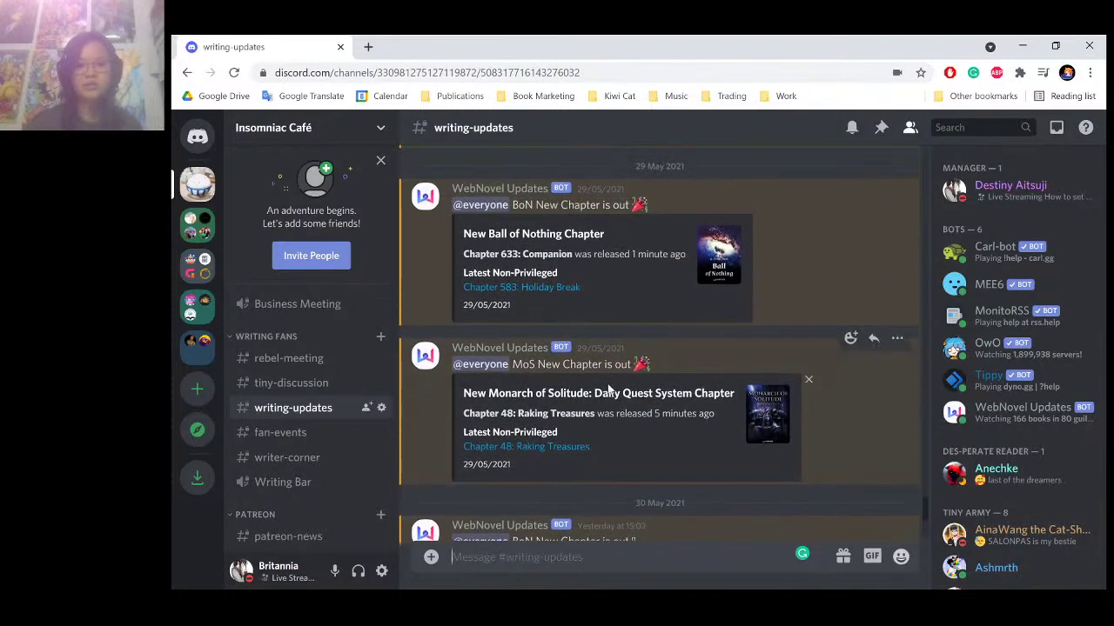
drag(514, 363, 679, 359)
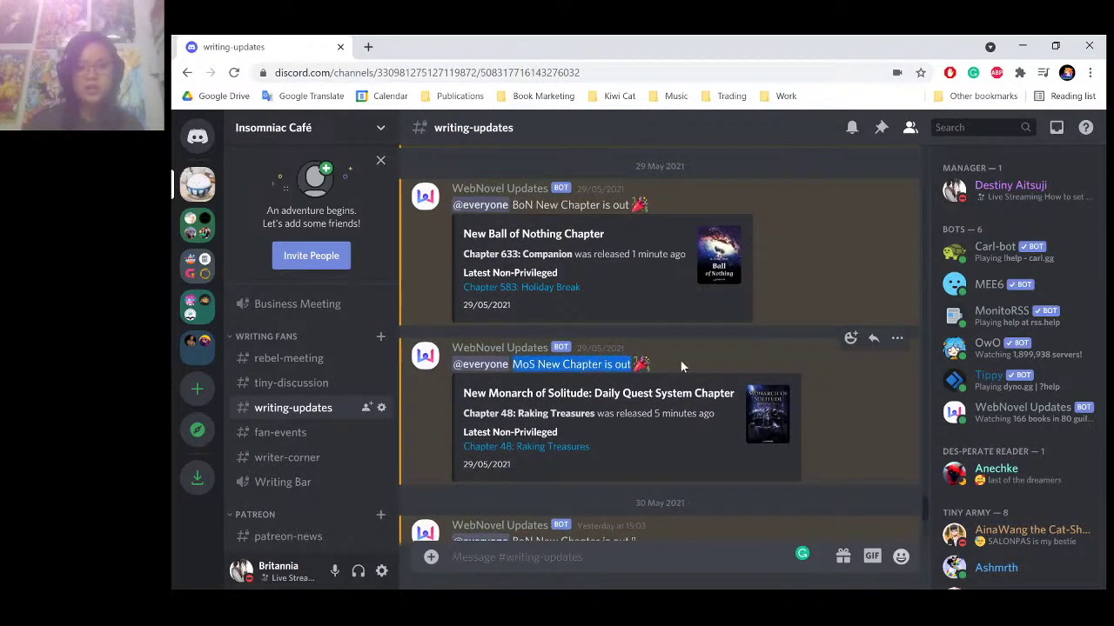
click(680, 359)
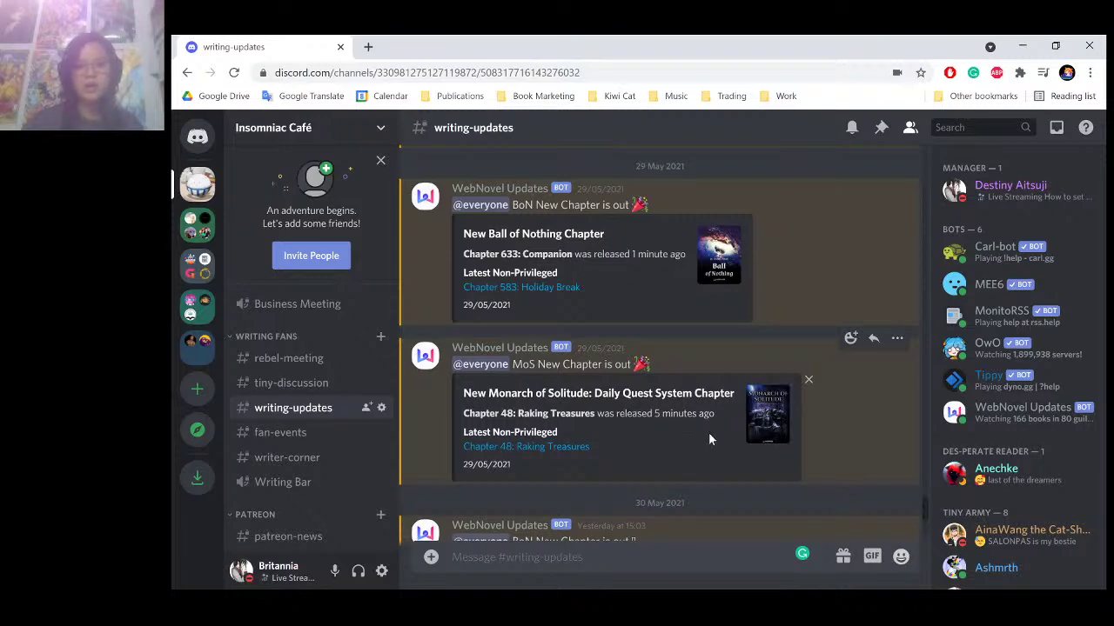
click(561, 447)
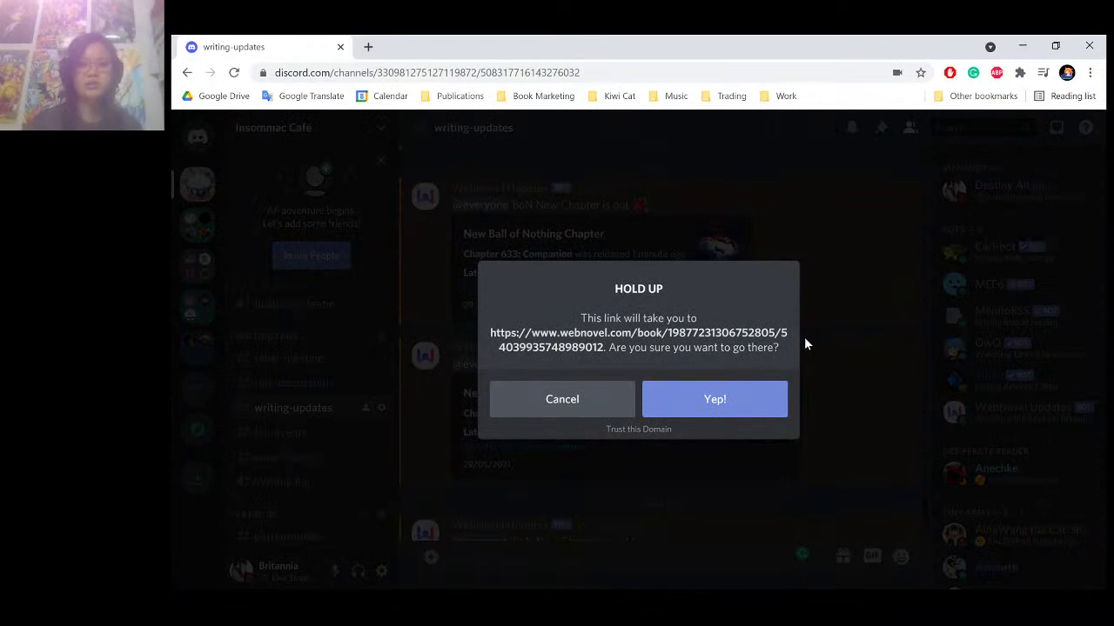
click(769, 400)
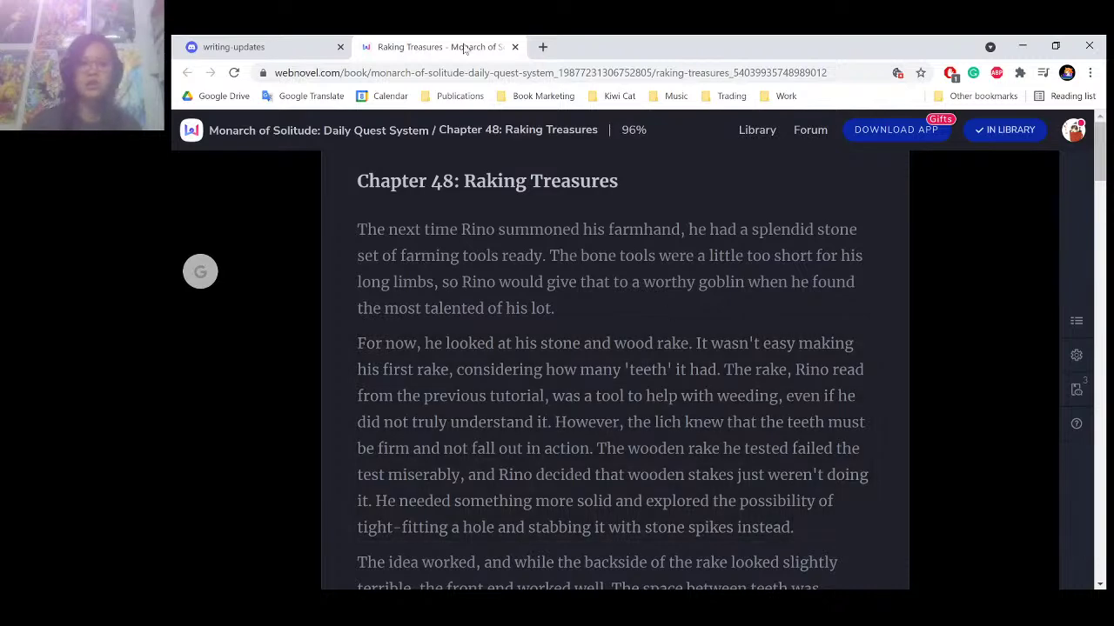
middle_click(427, 47)
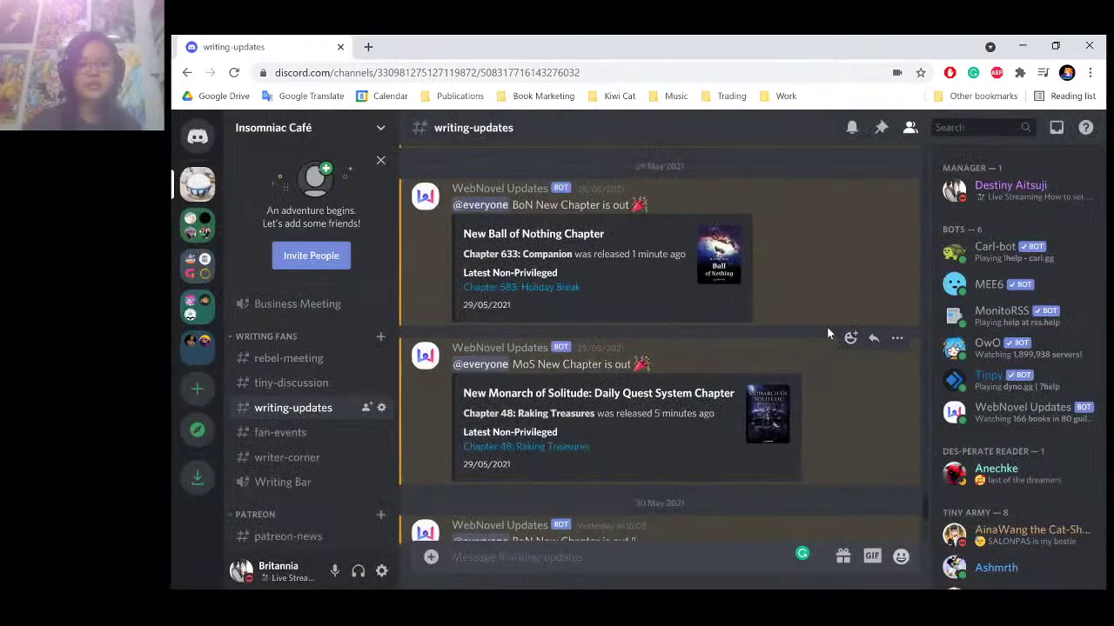
scroll(827, 333, down, 7)
scroll(826, 333, up, 3)
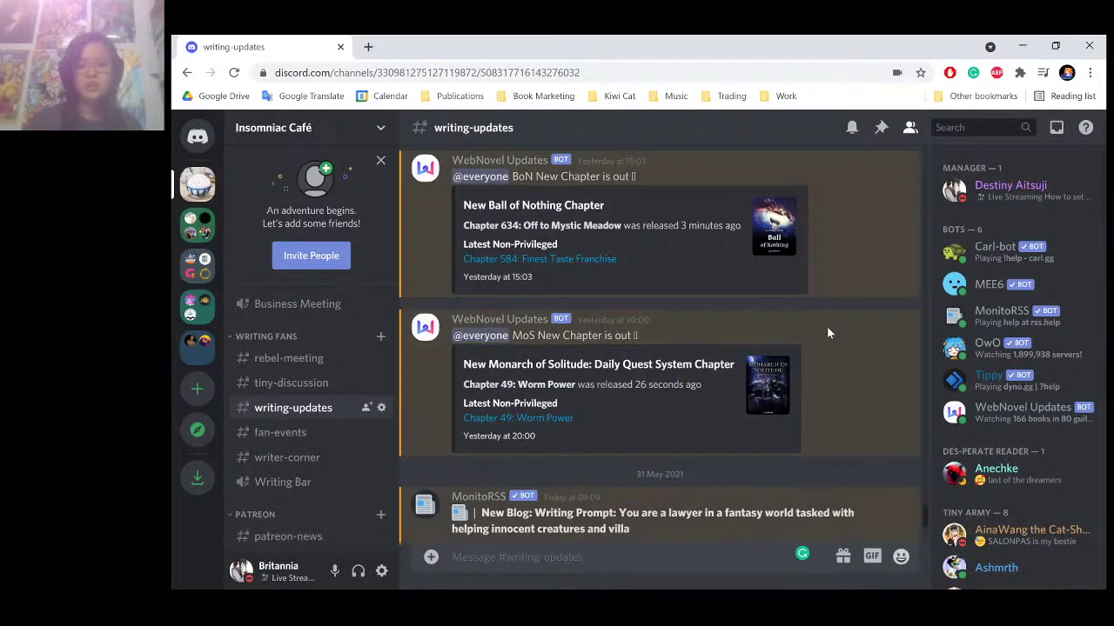
mouse_move(827, 331)
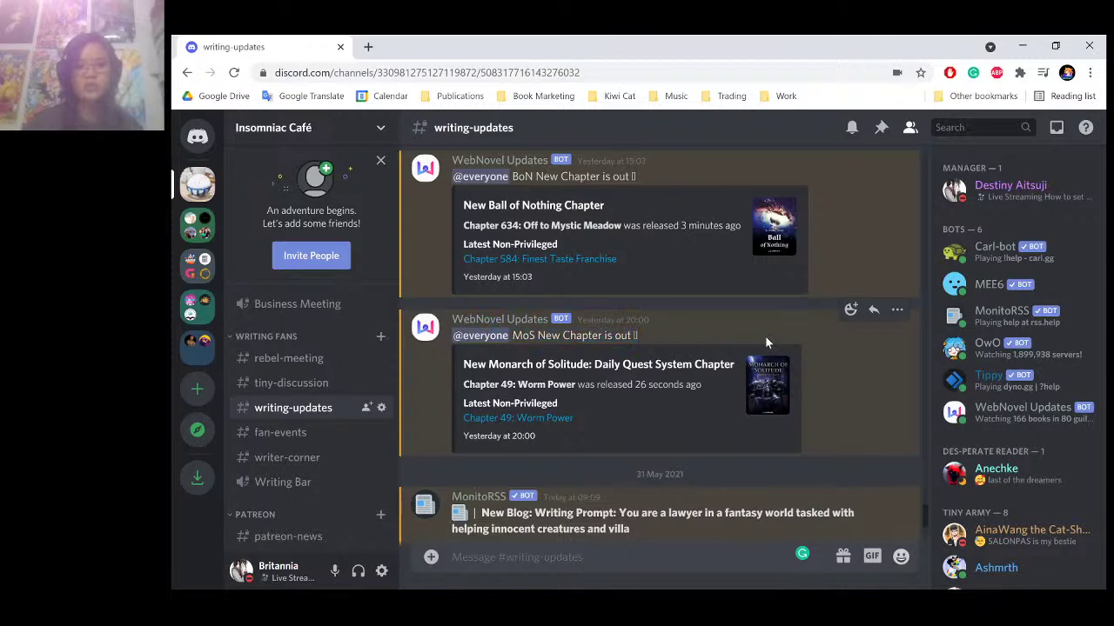
scroll(765, 336, up, 2)
scroll(765, 339, up, 3)
scroll(765, 339, down, 1)
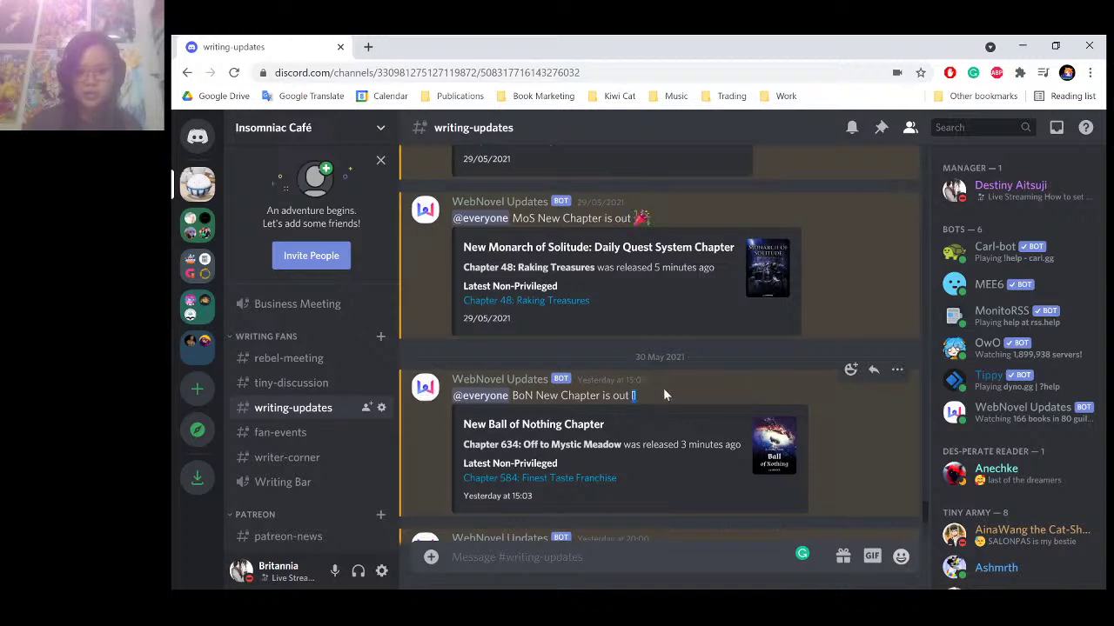
scroll(716, 395, up, 10)
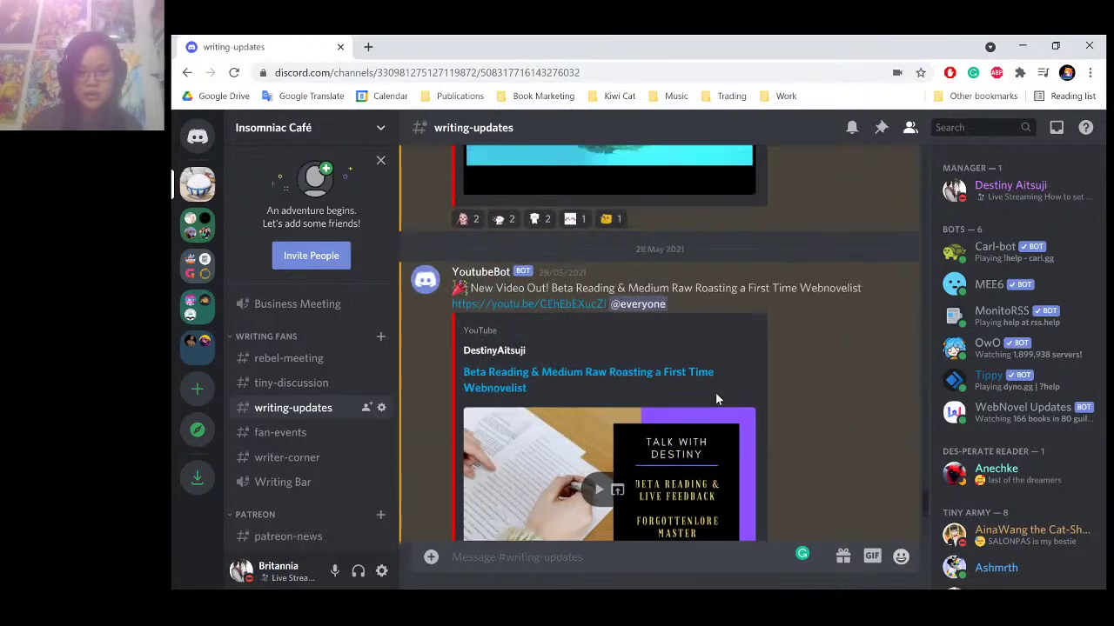
scroll(716, 399, up, 10)
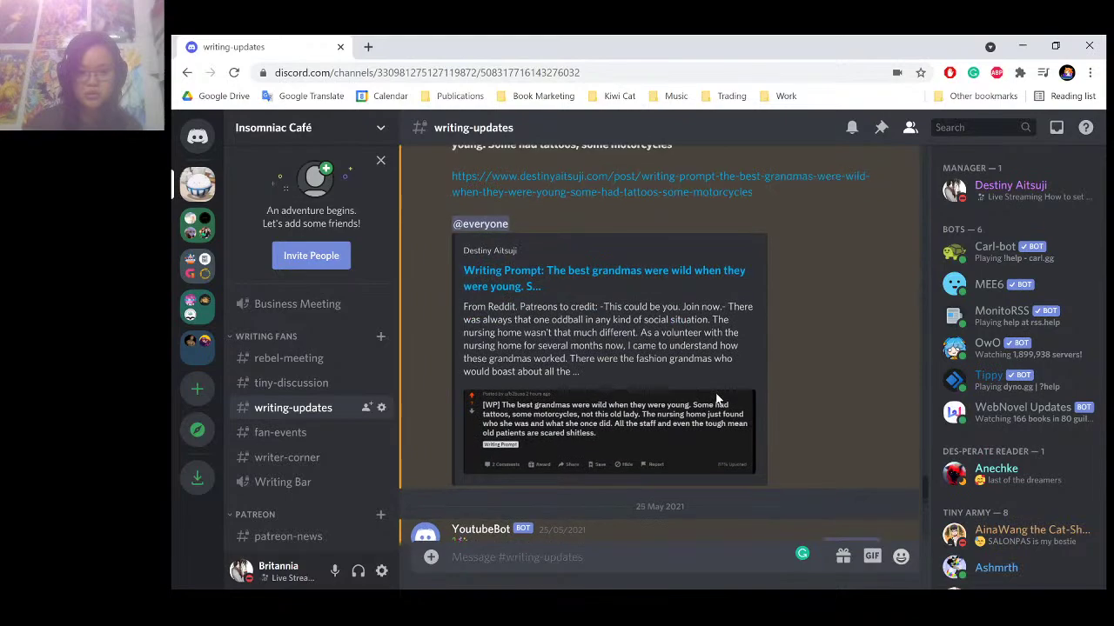